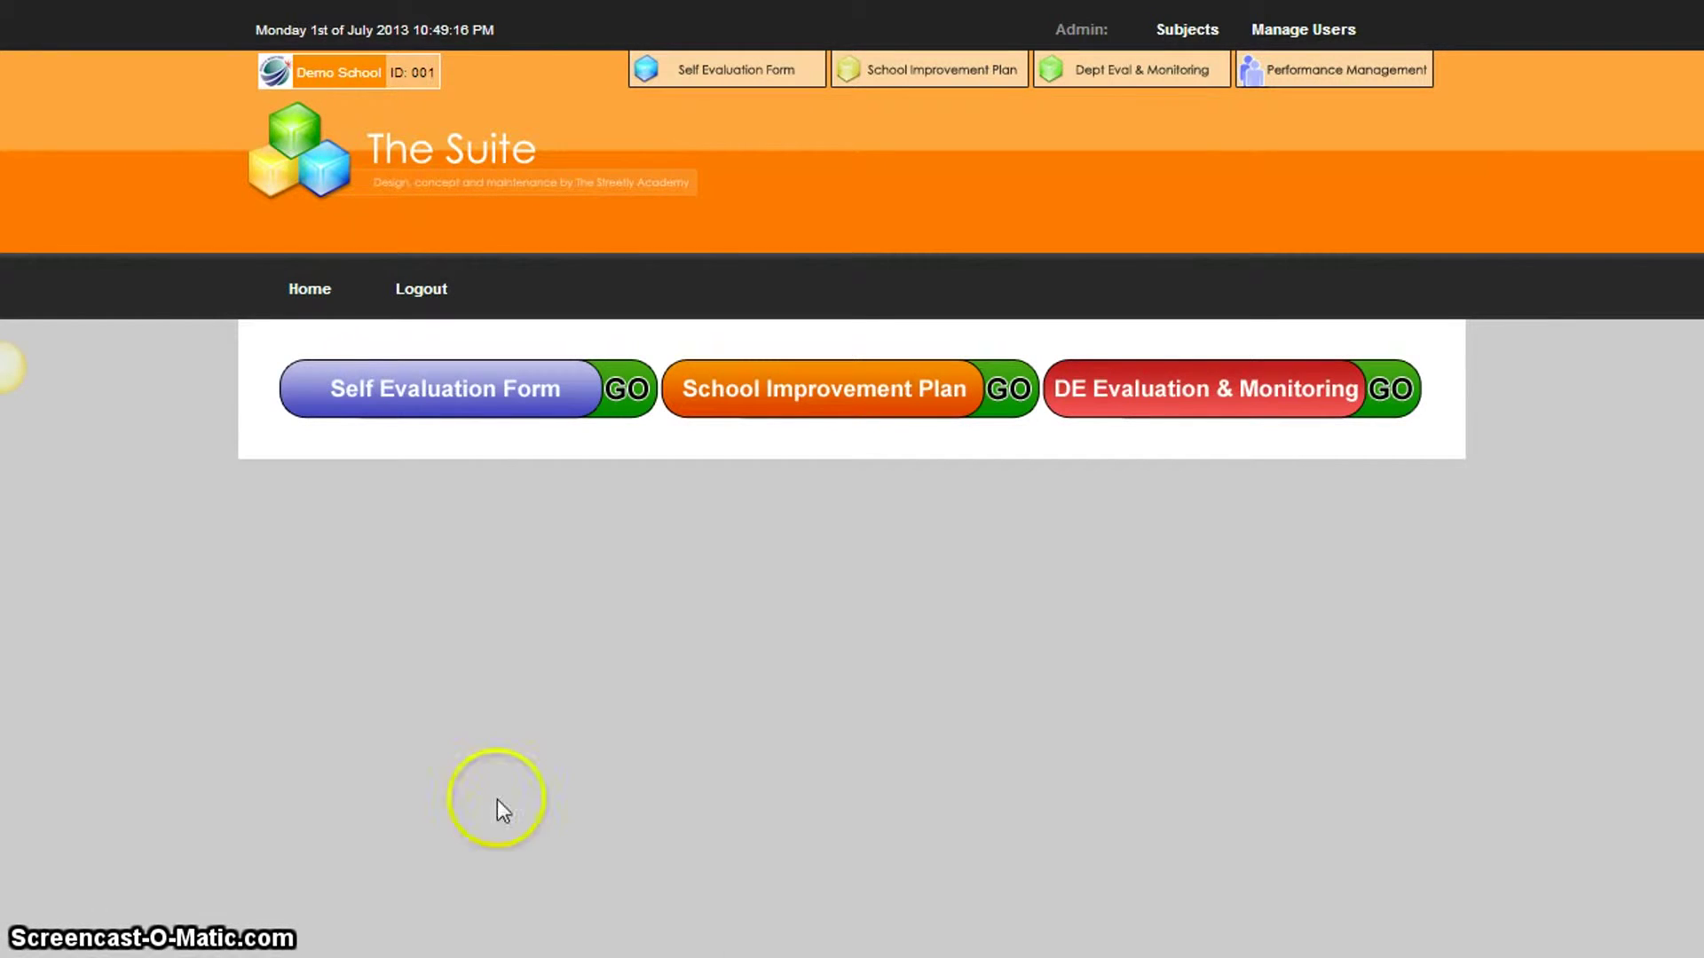
- Open the Self Evaluation Form, enter 25% as the FSM statistic for 2013 and save it
click(476, 405)
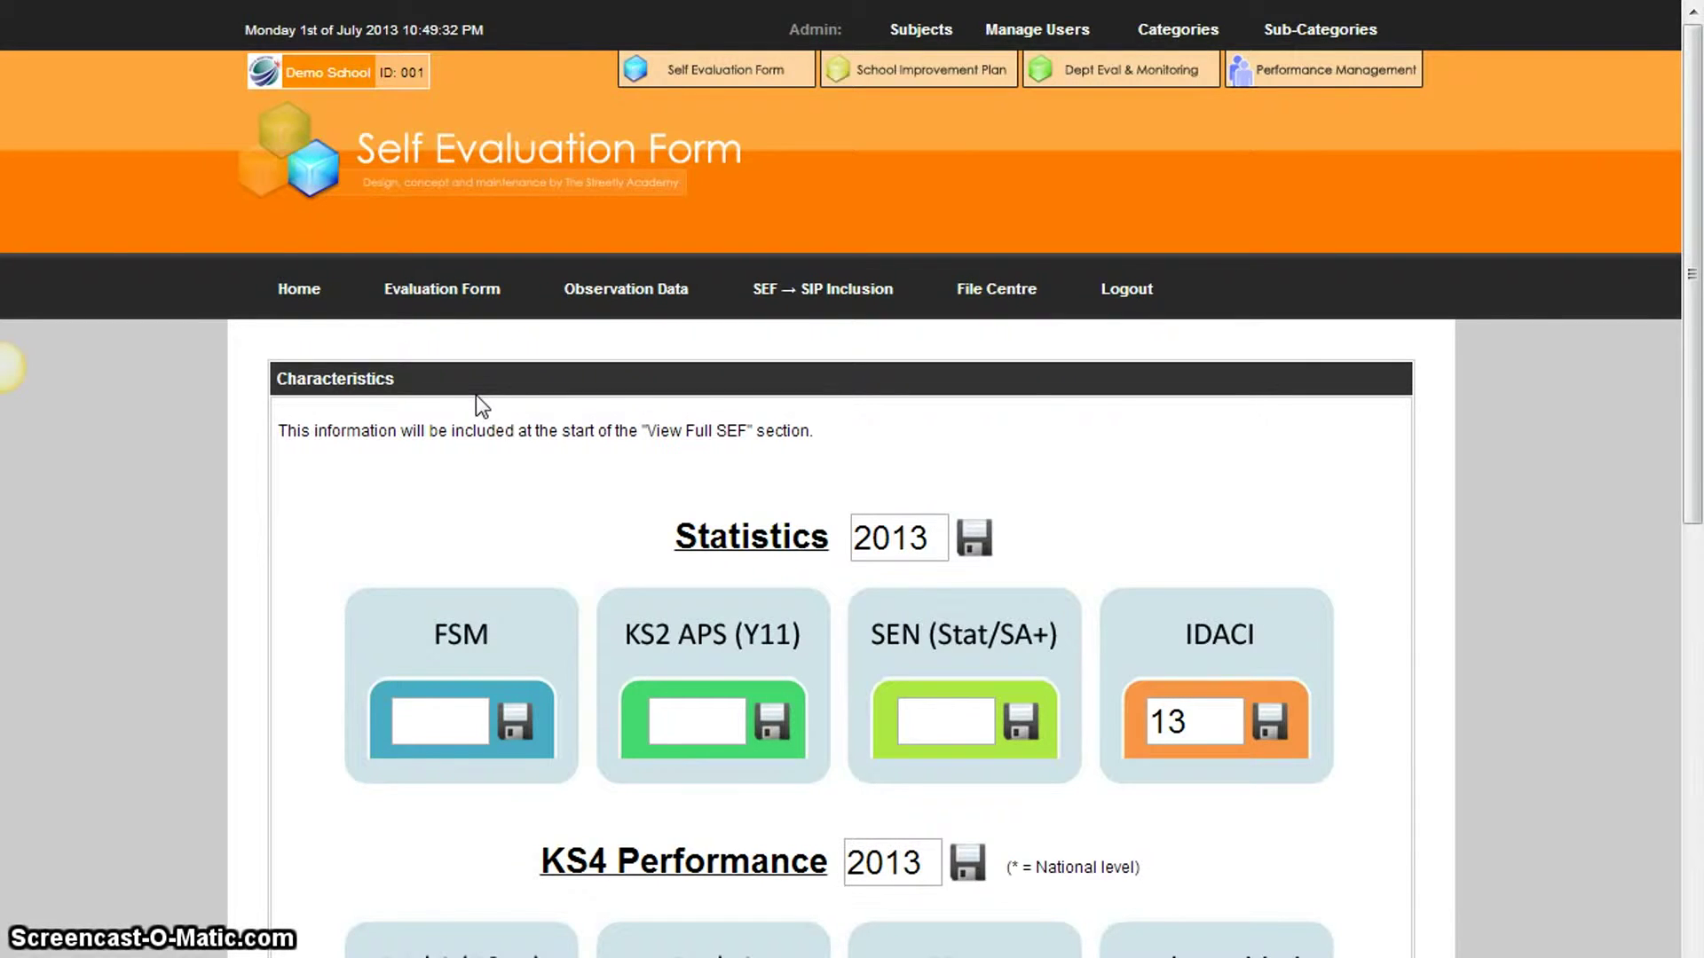
click(424, 722)
text(25)
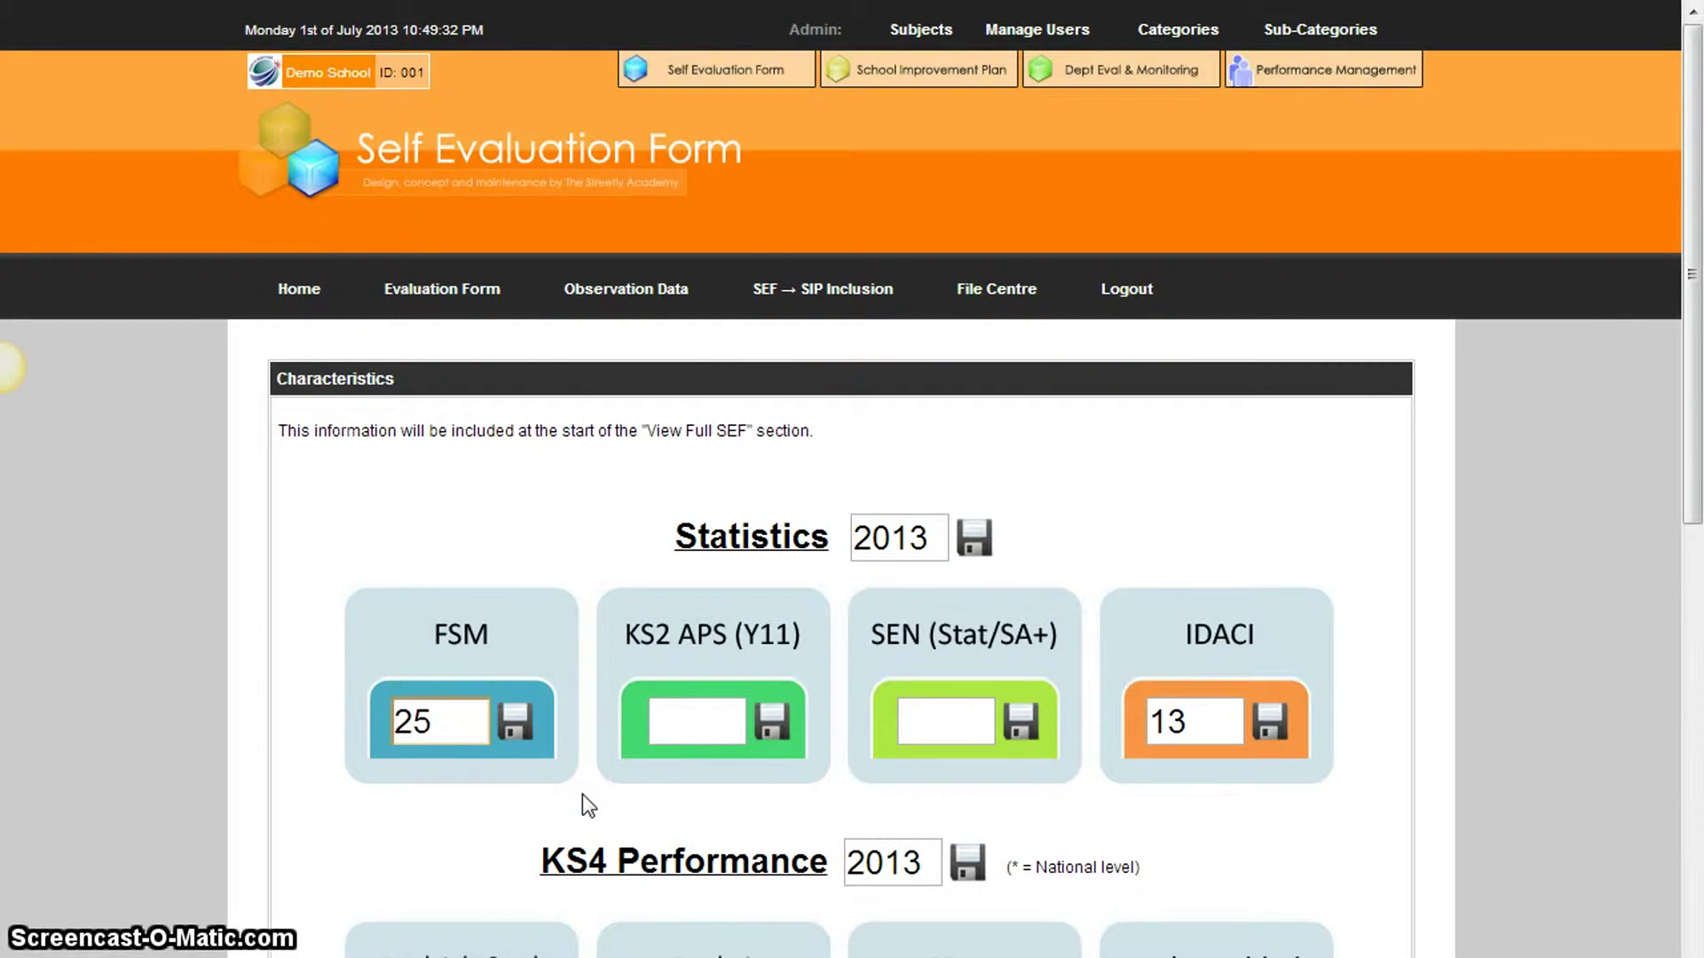
text(%)
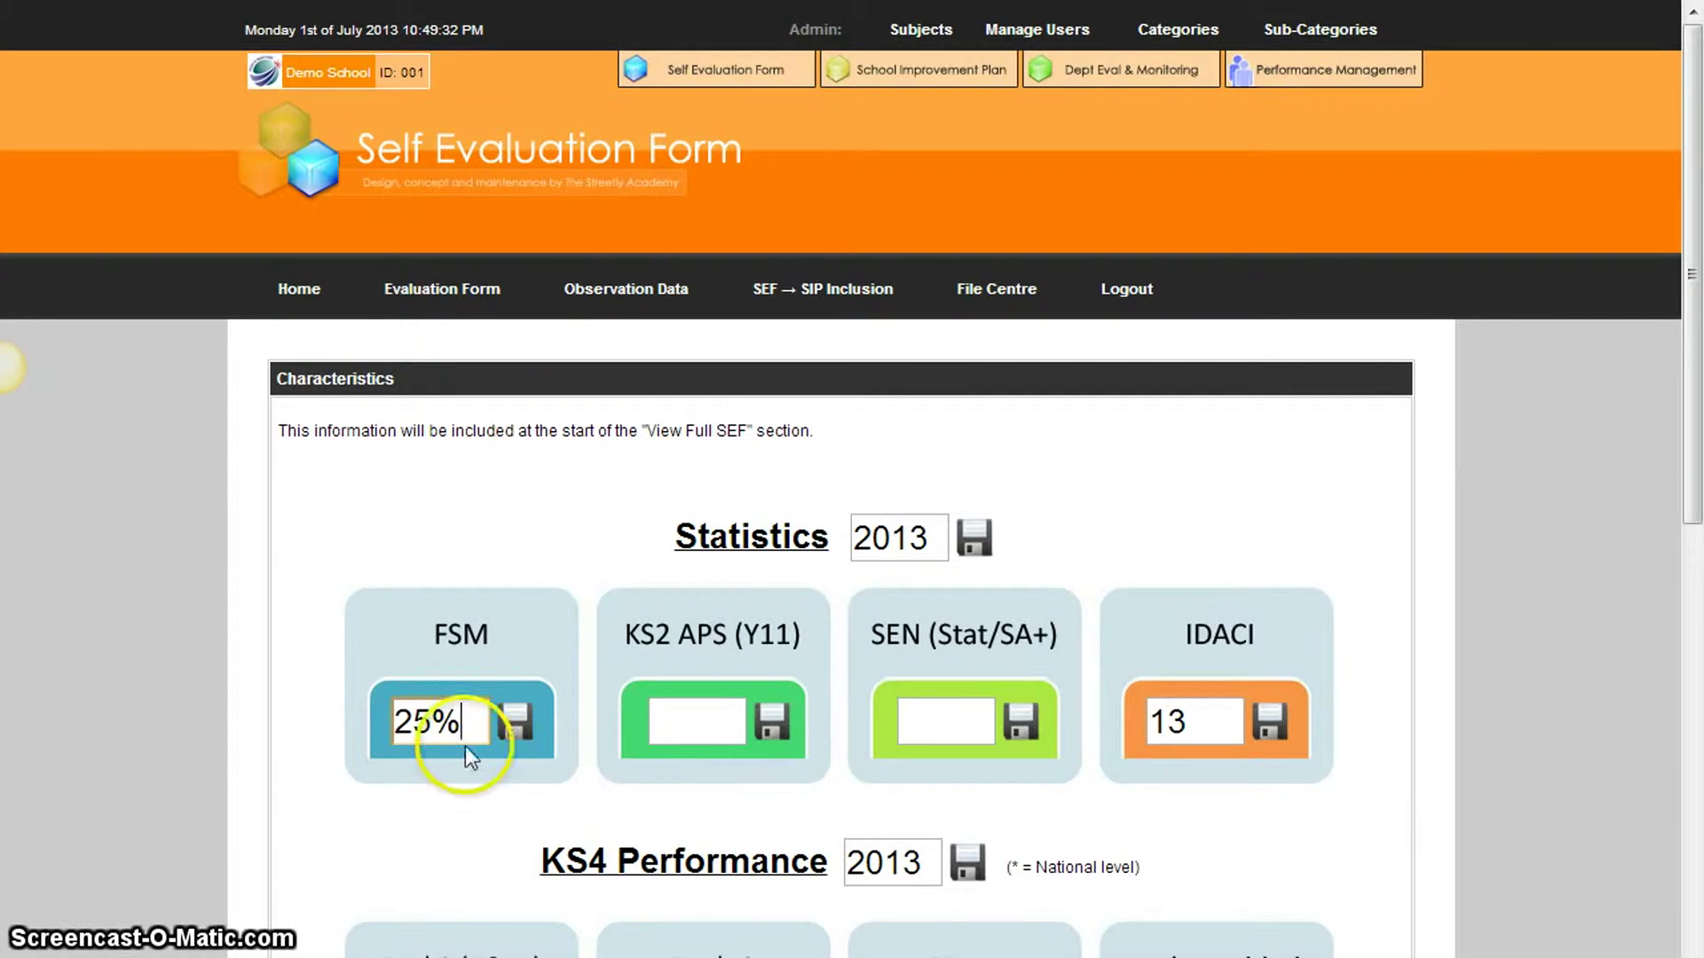
click(513, 724)
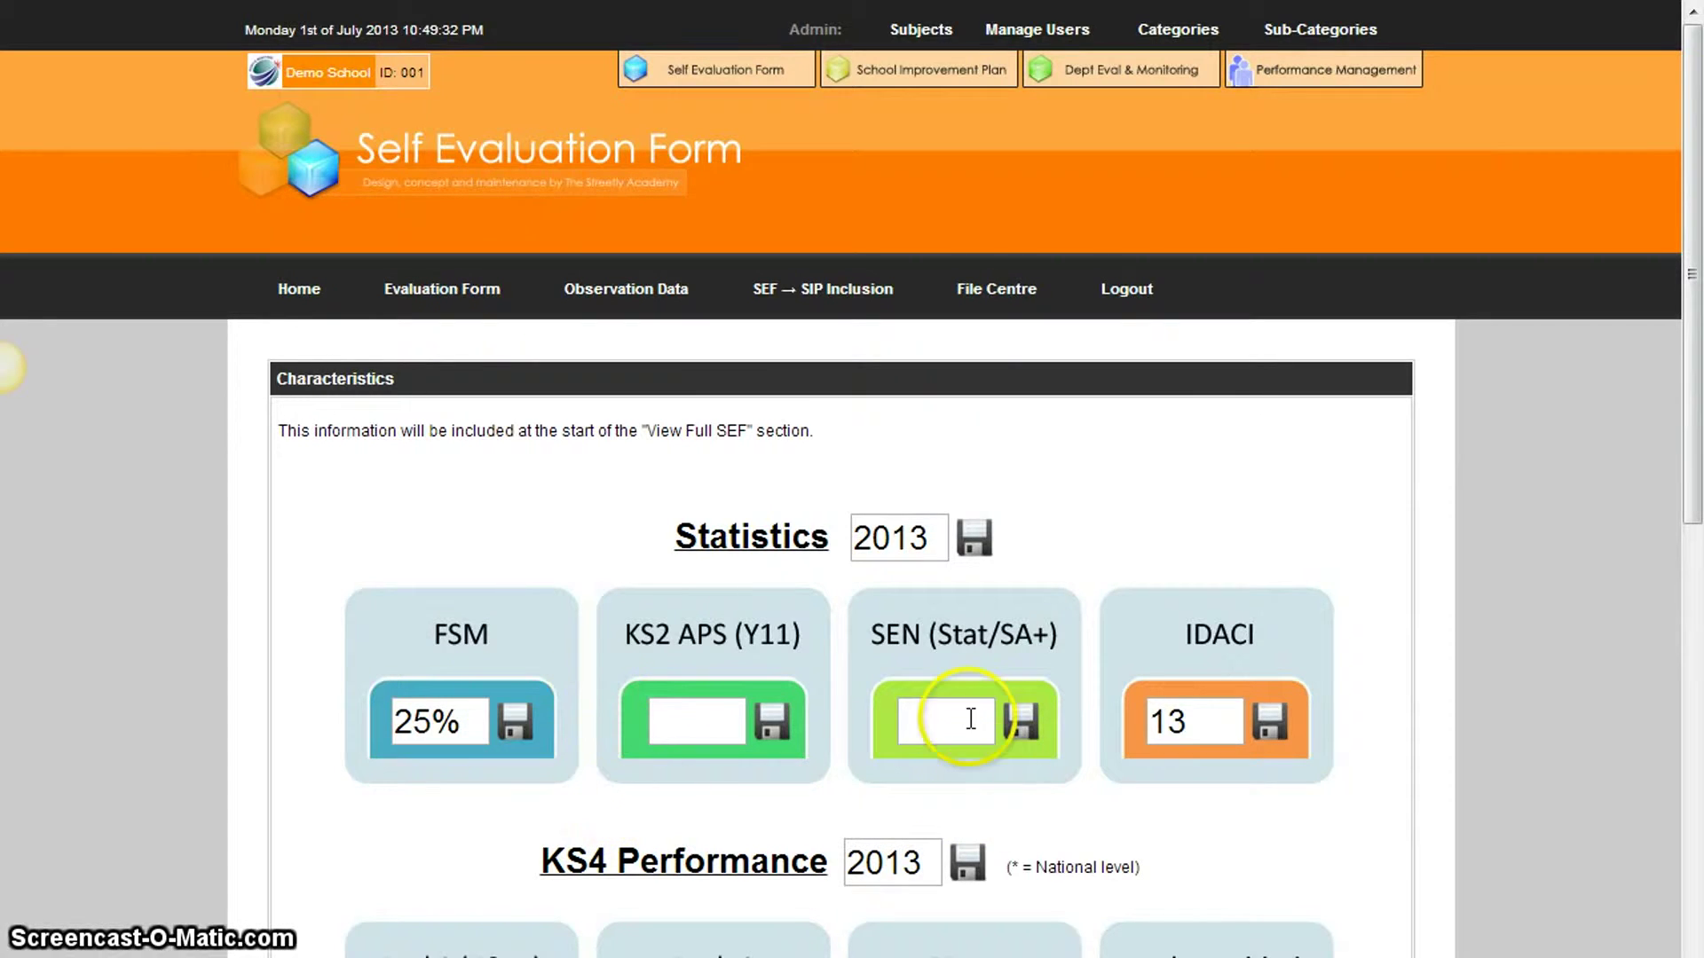
- Open the evaluation form's first category, Achievement of pupils at the school
scroll(963, 714, down, 10)
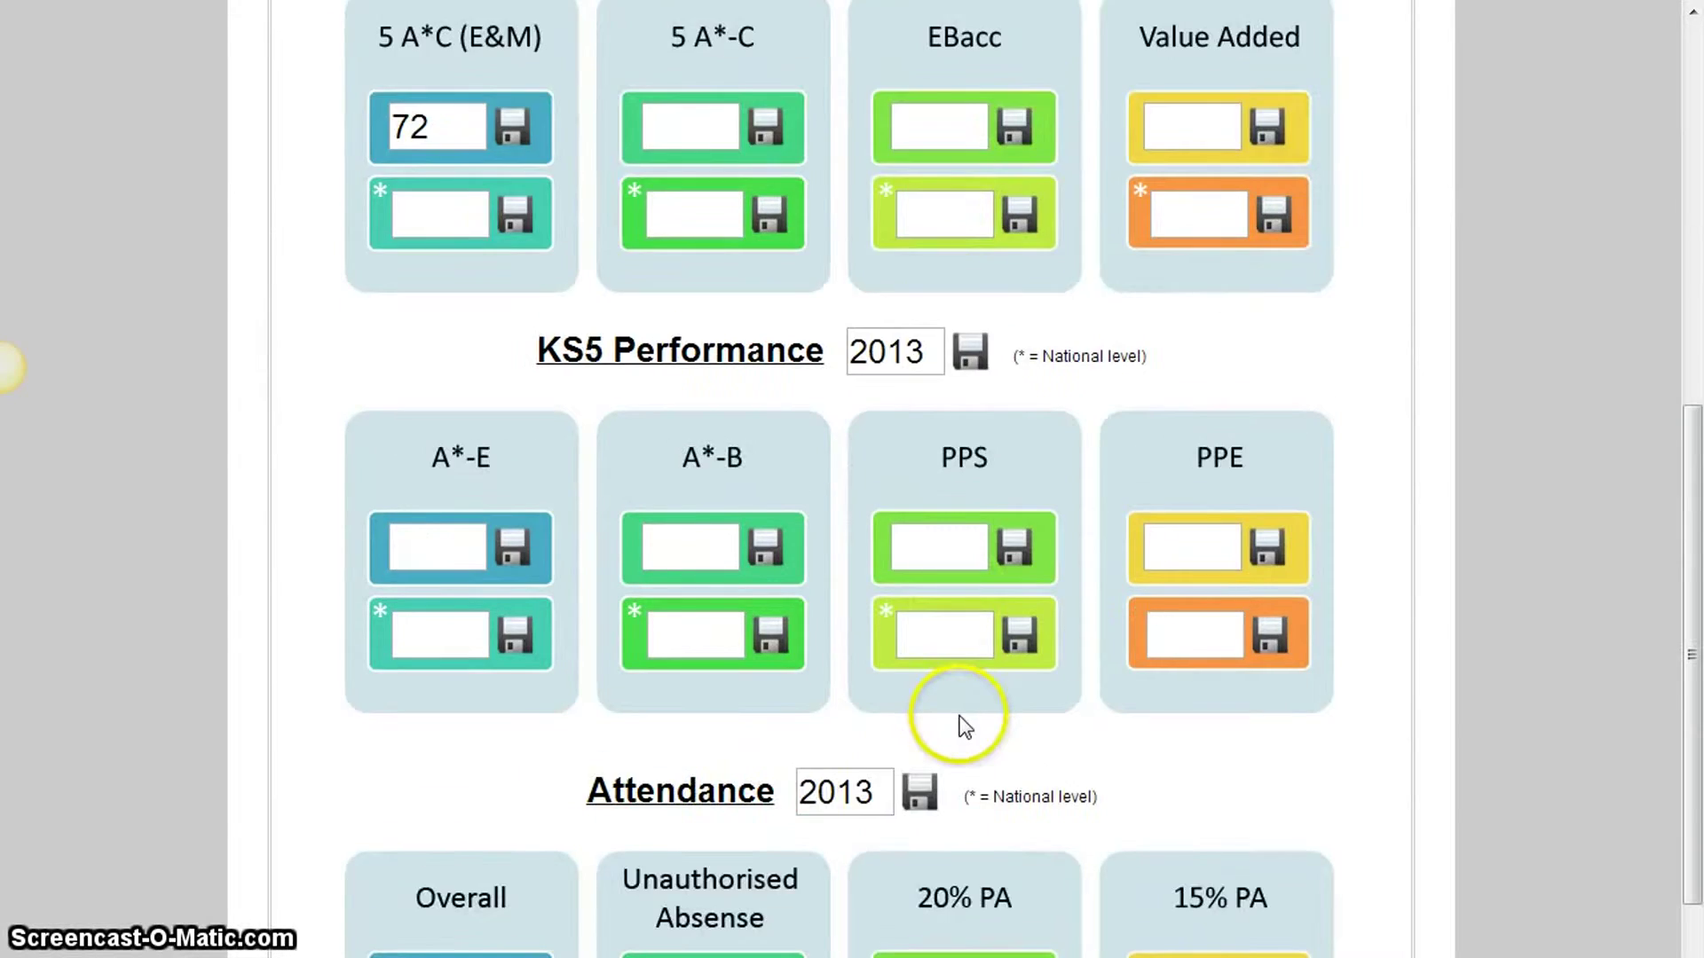
scroll(962, 726, down, 8)
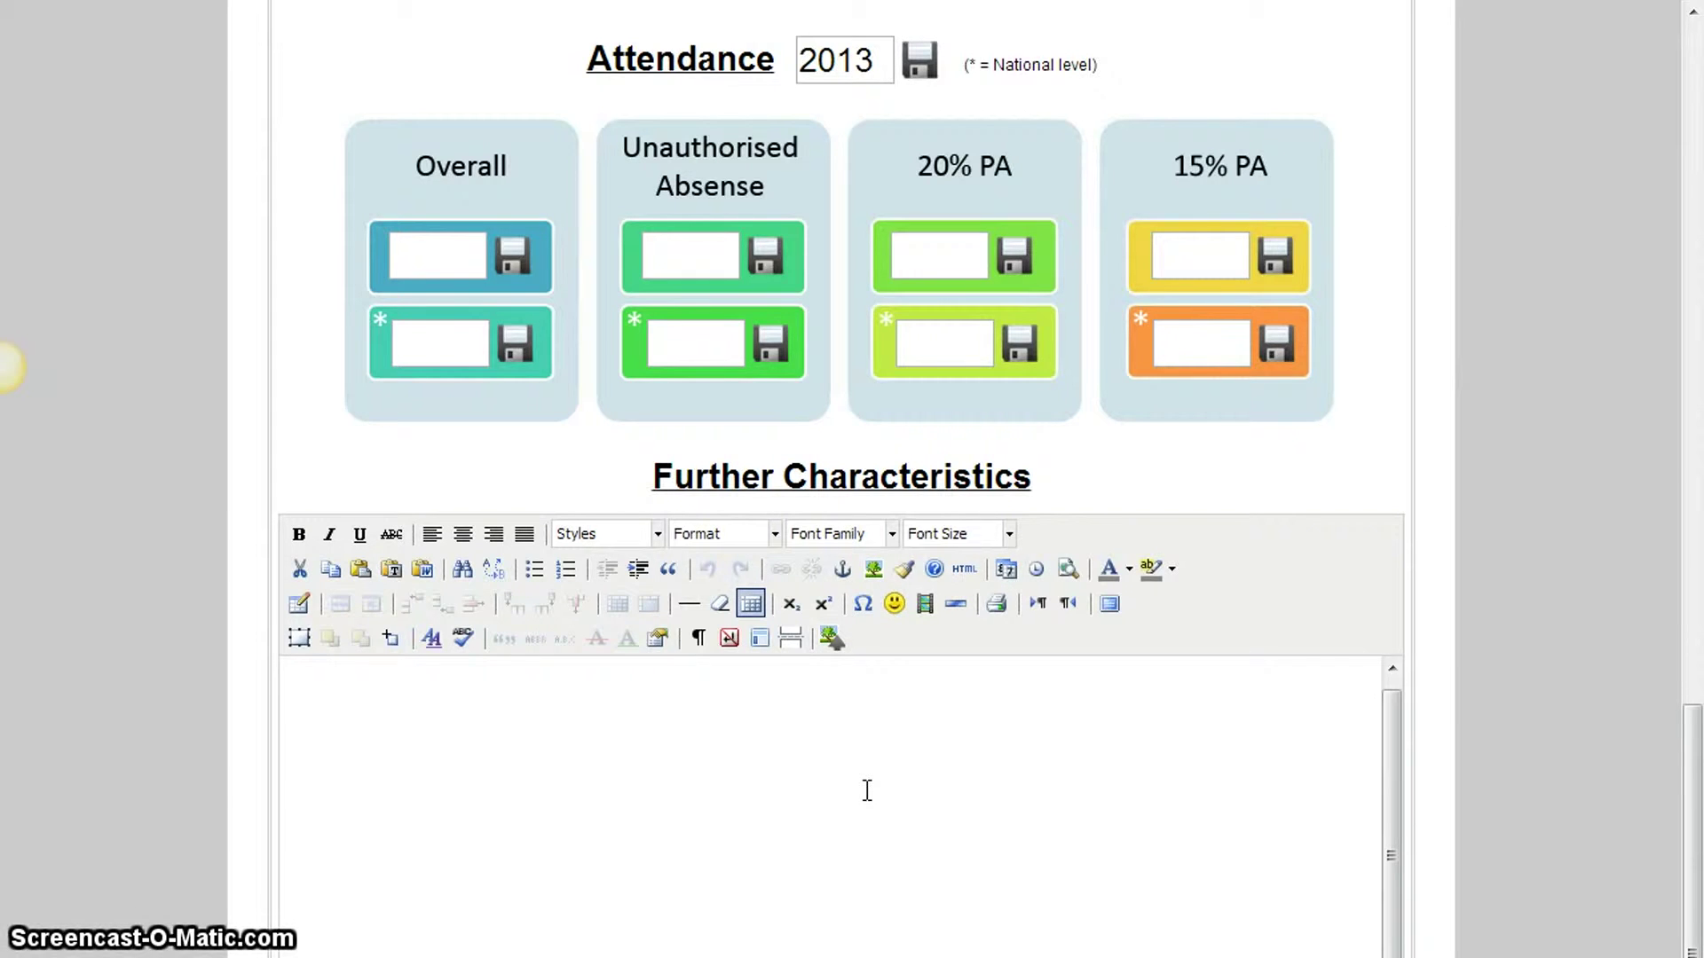
scroll(867, 791, up, 13)
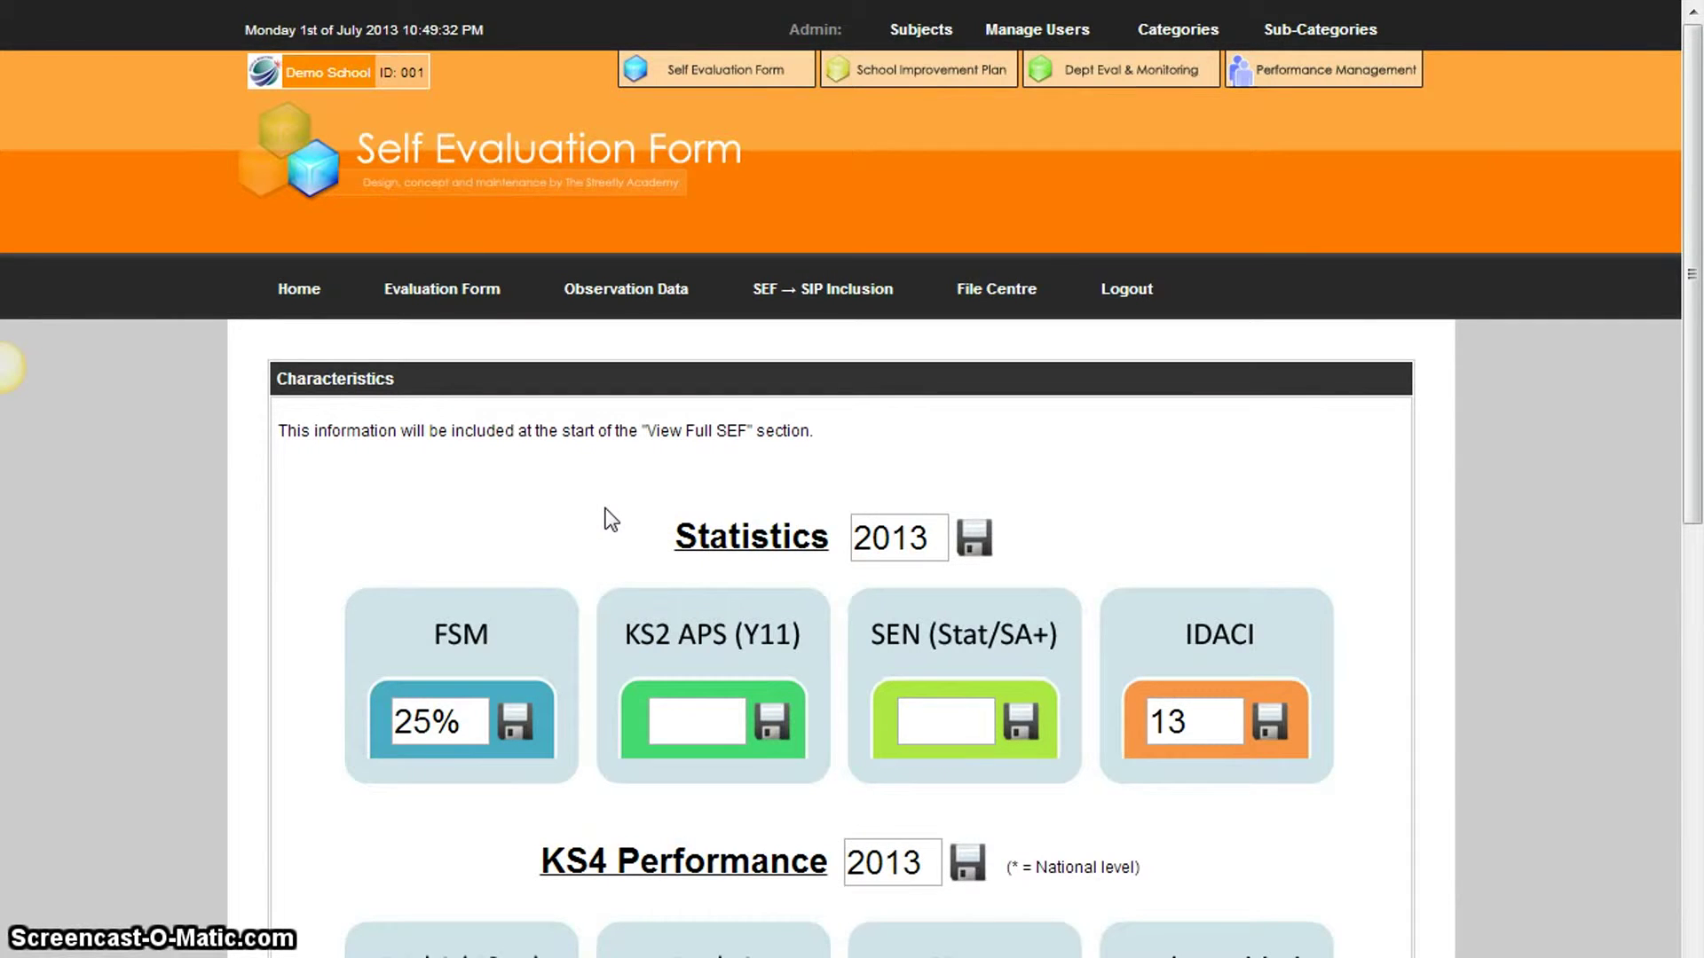
mouse_move(454, 294)
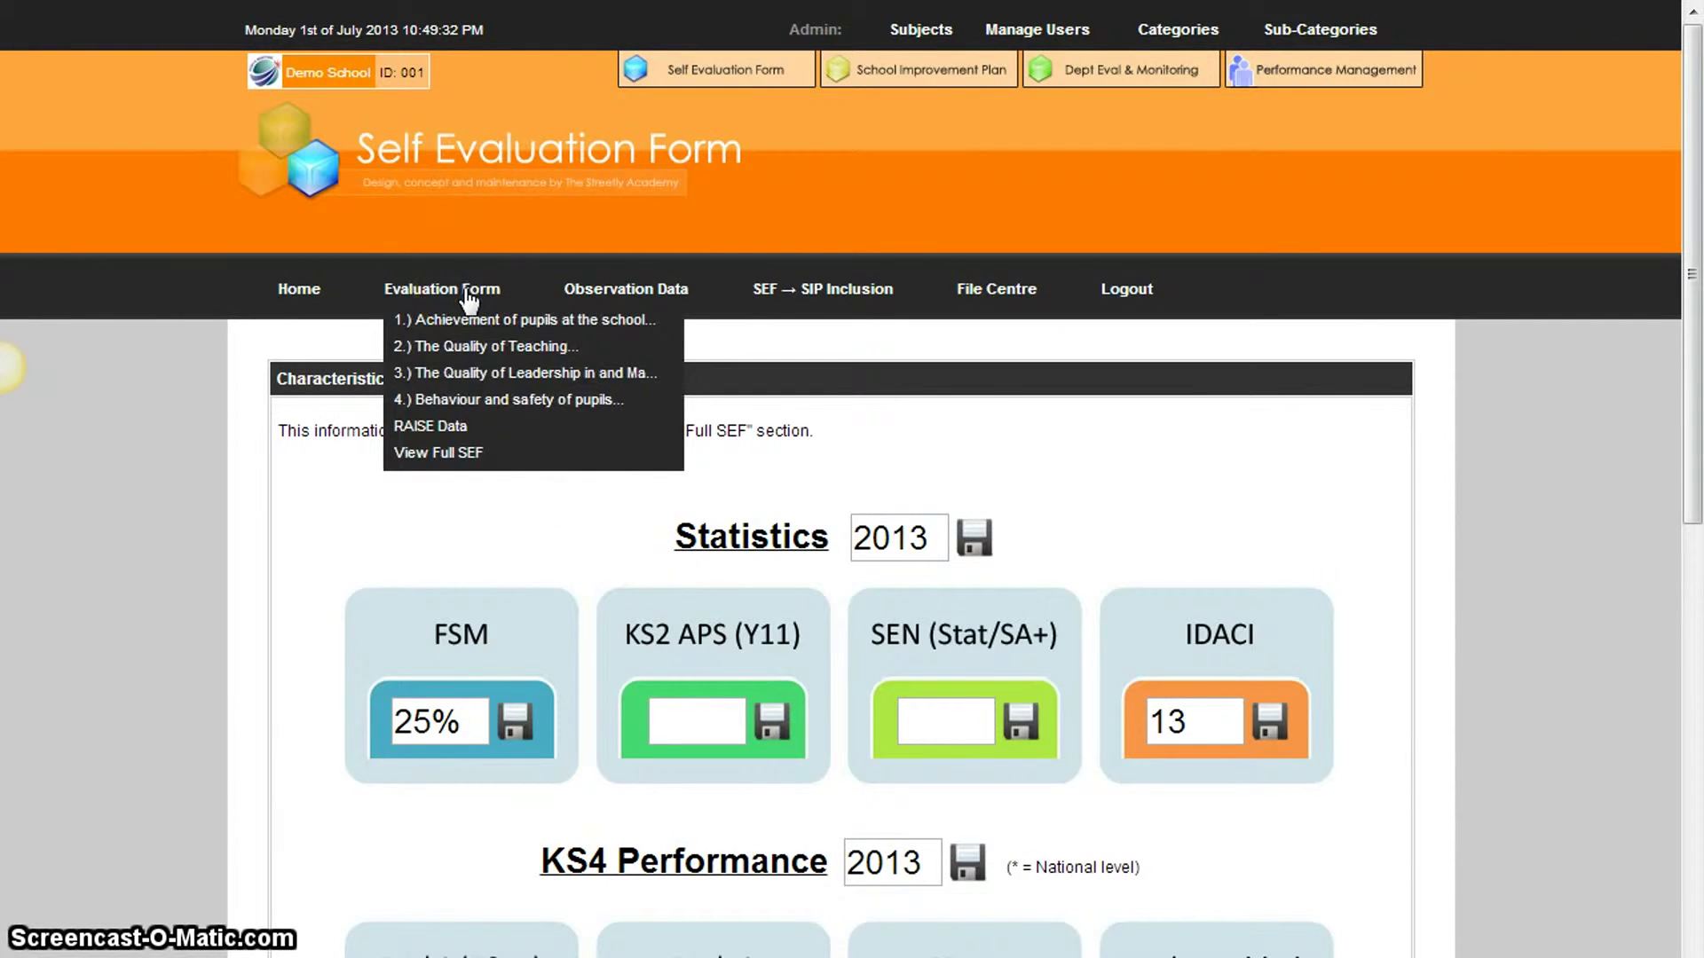
click(556, 293)
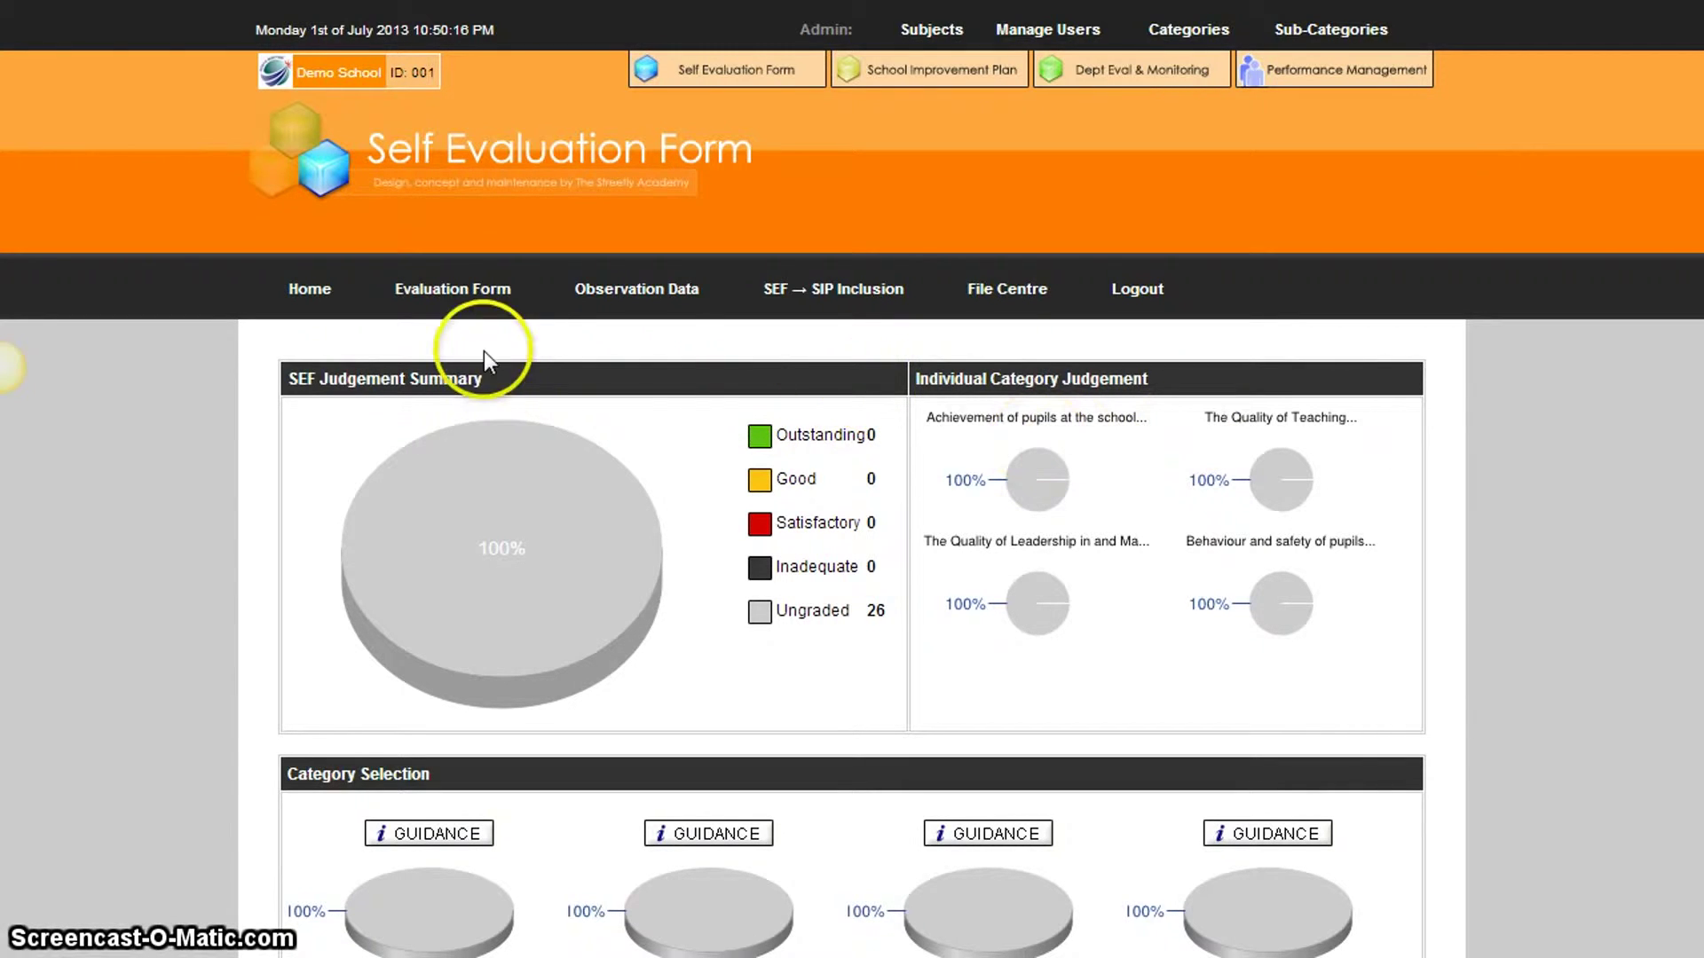
mouse_move(462, 284)
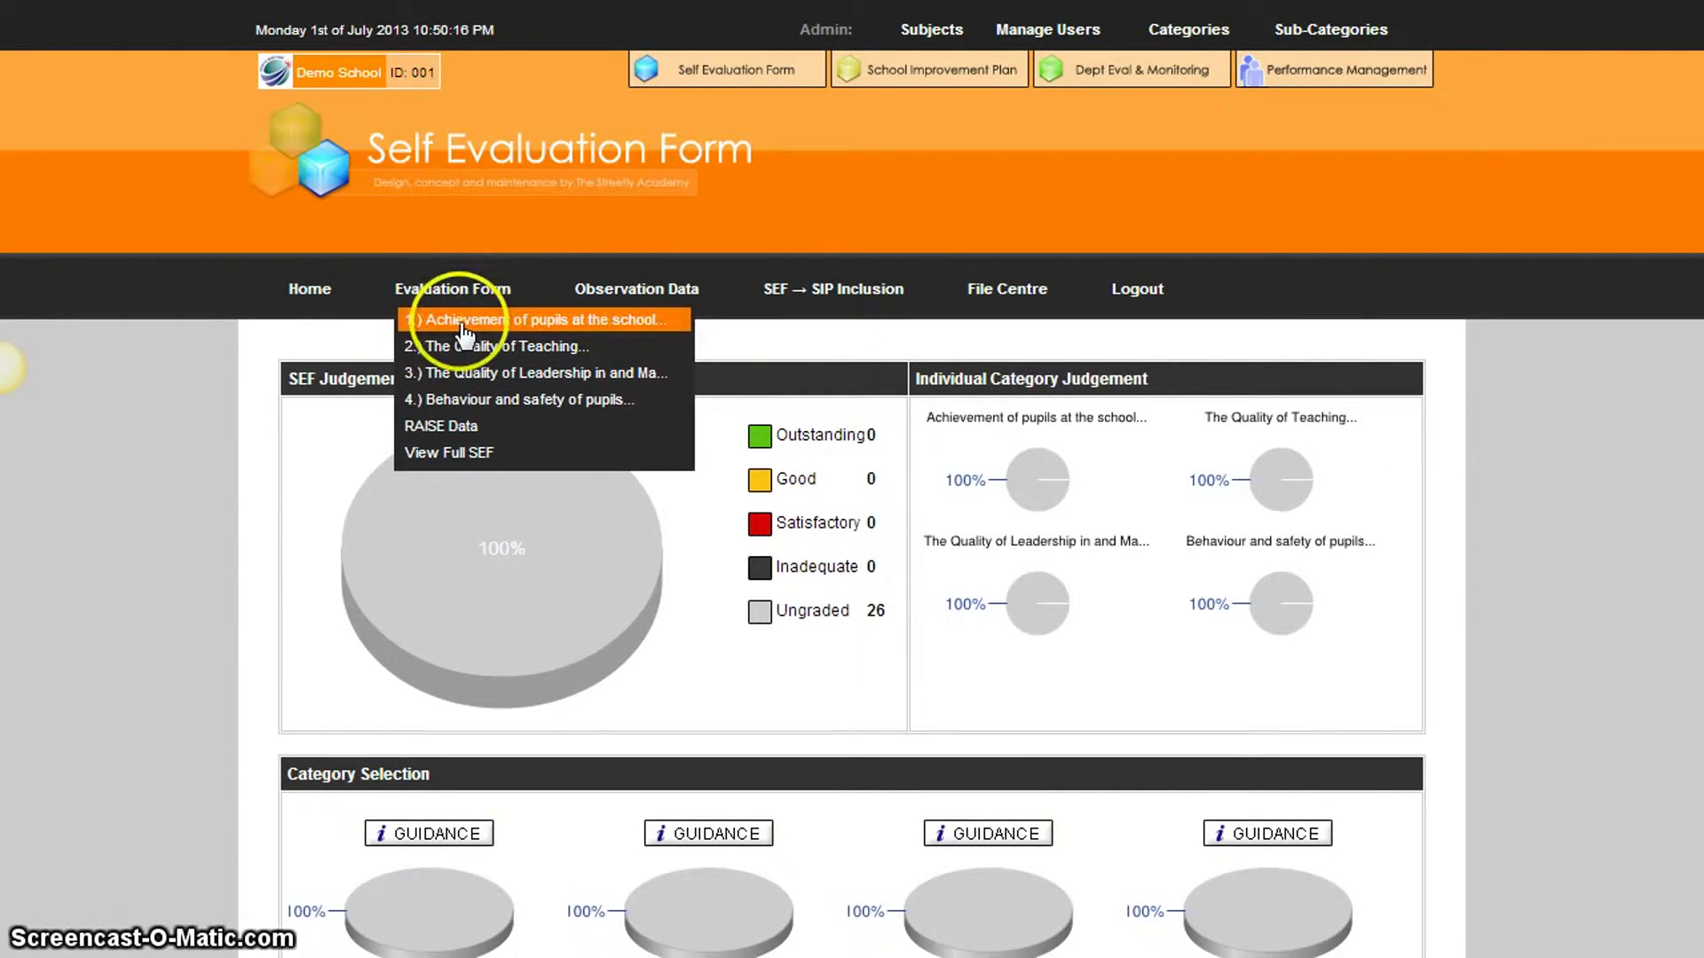
click(460, 321)
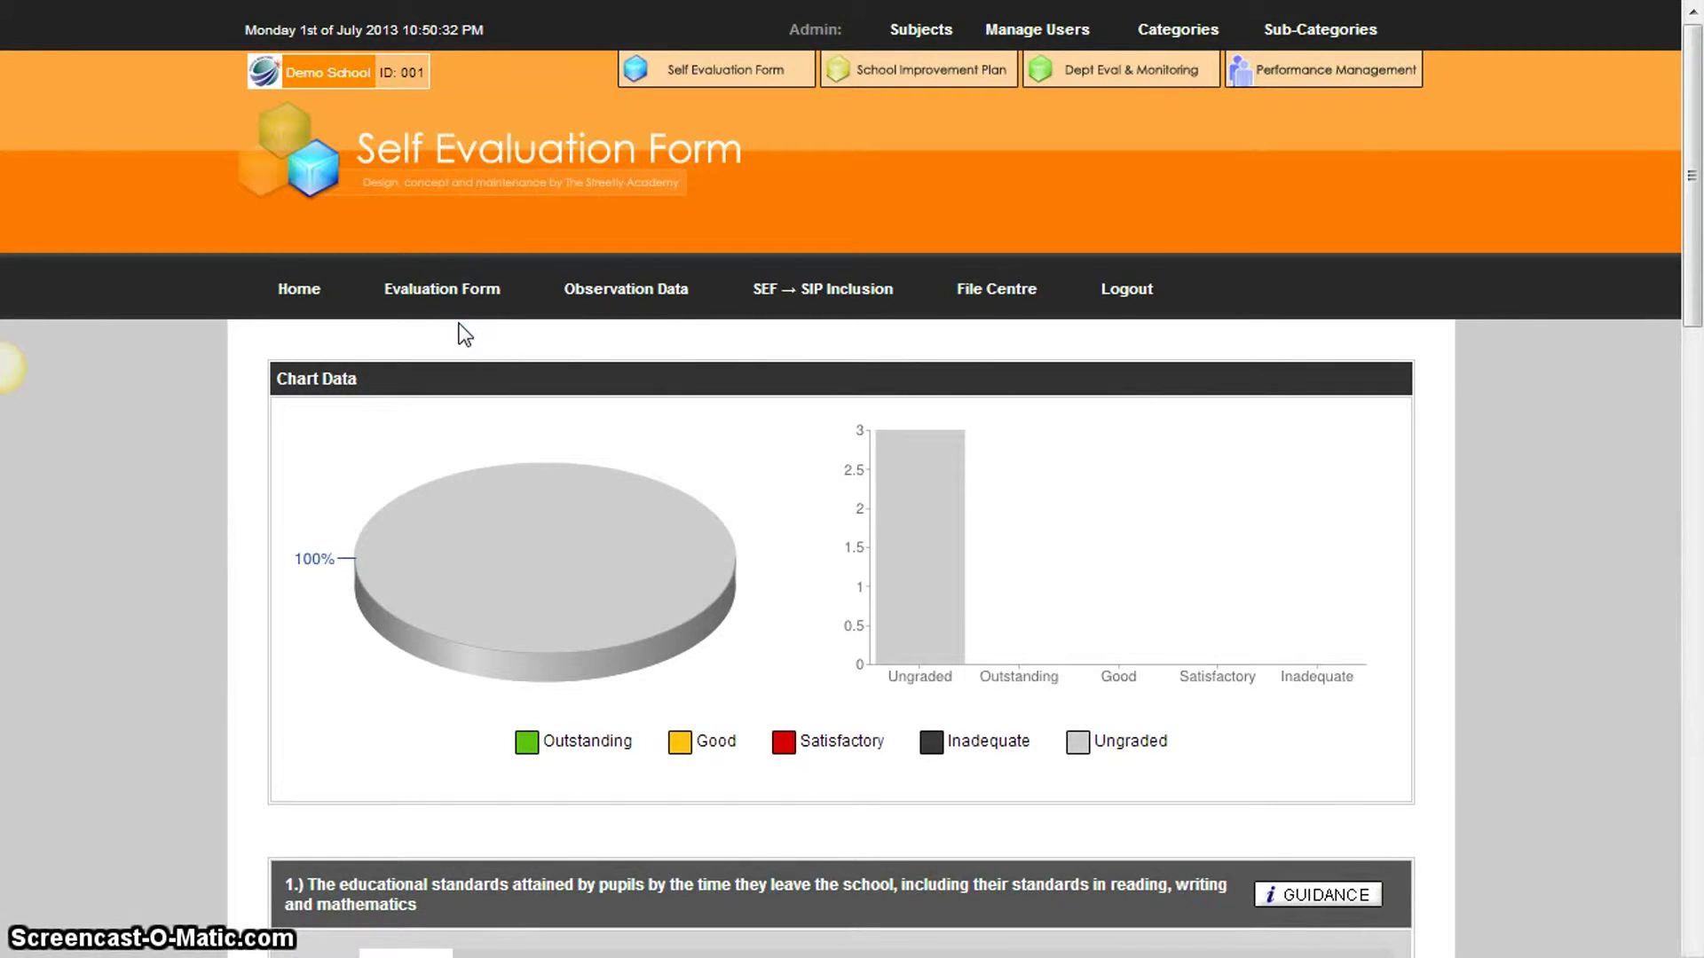
- Start new content for item 1, educational standards attained by pupils, replacing the placeholder text with "The maths results were....."
scroll(459, 329, down, 4)
click(459, 451)
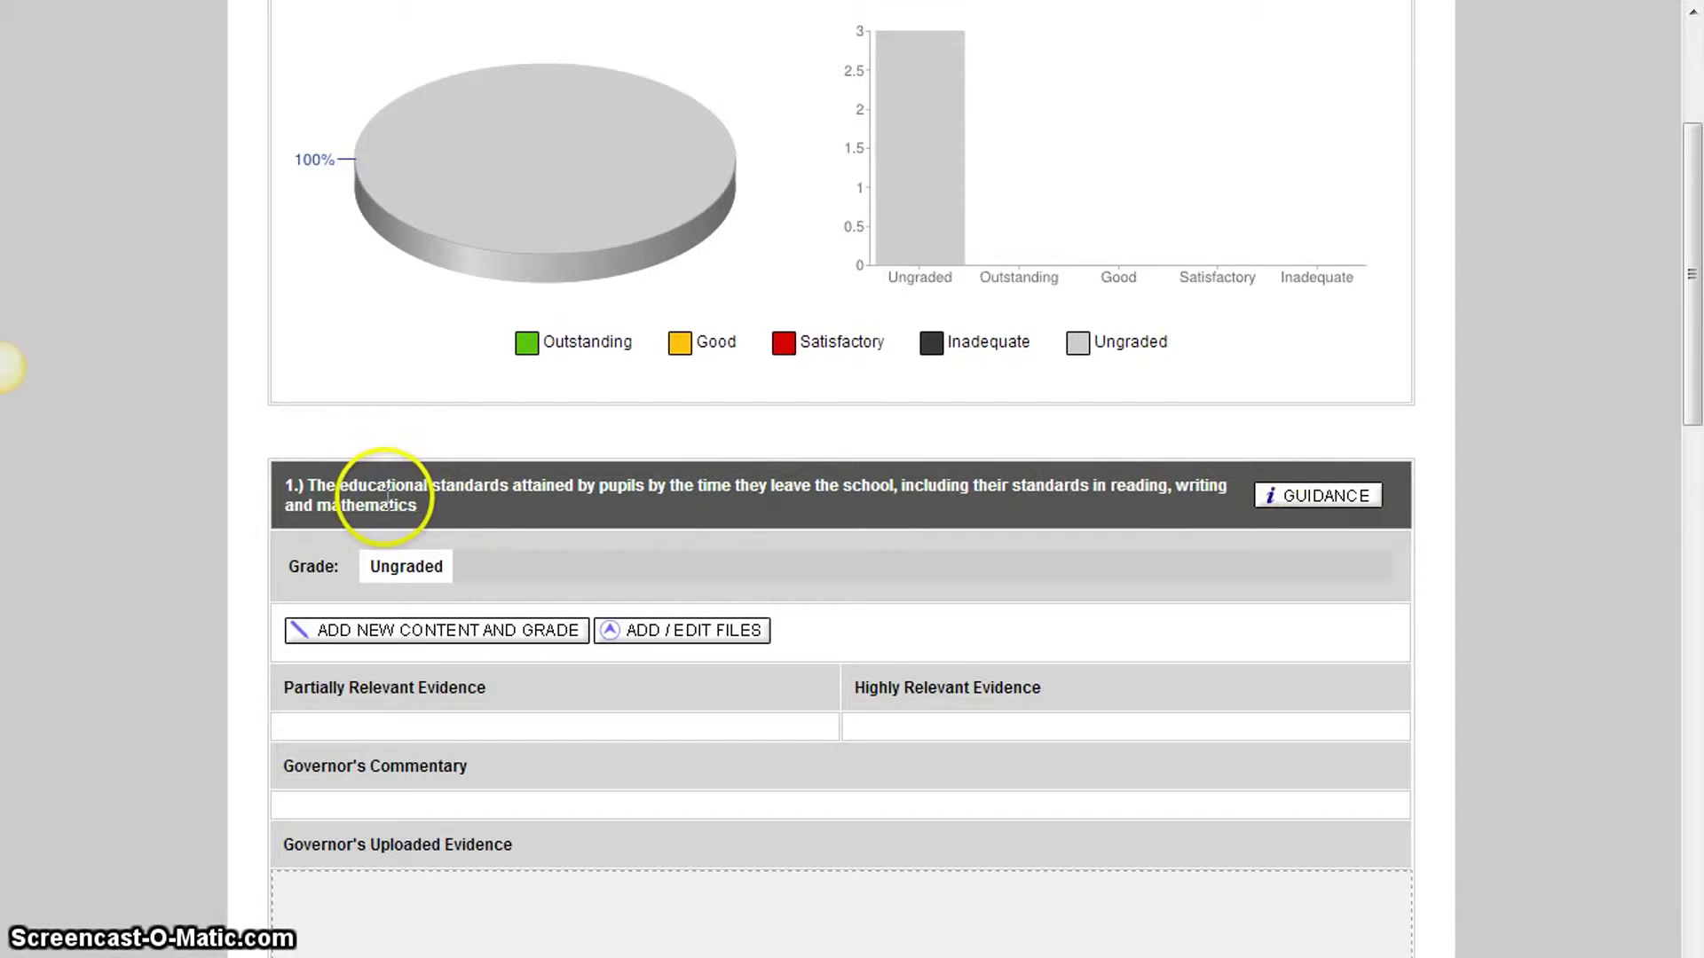
click(413, 640)
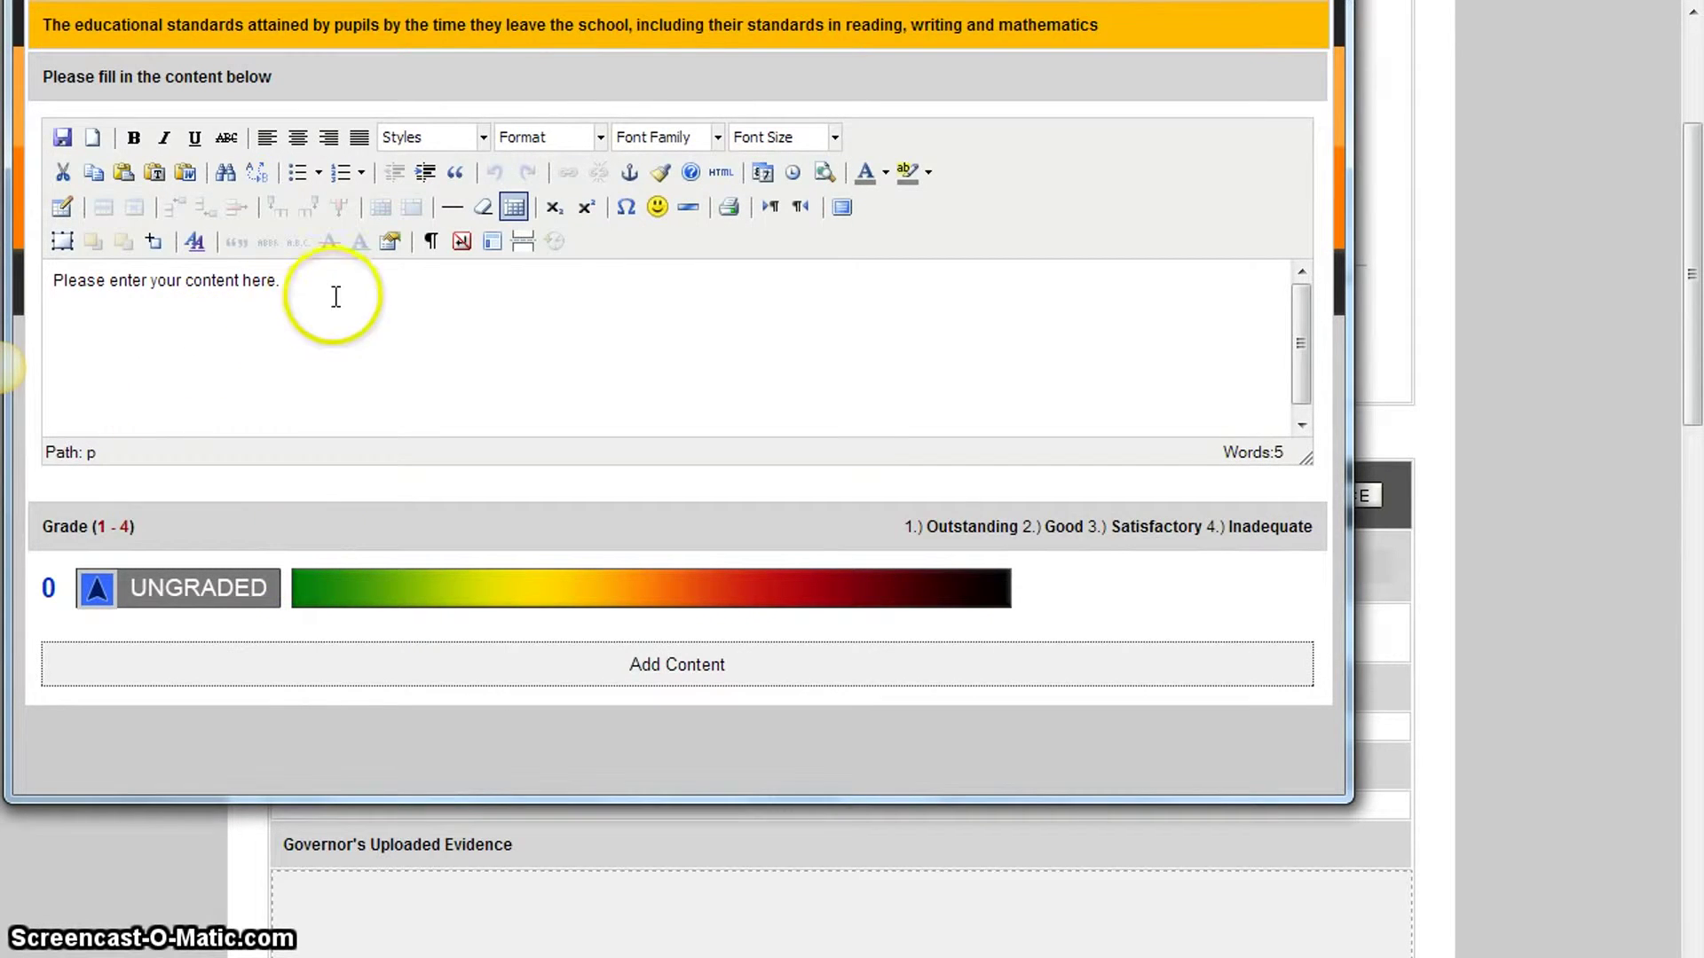
drag(335, 292, 51, 291)
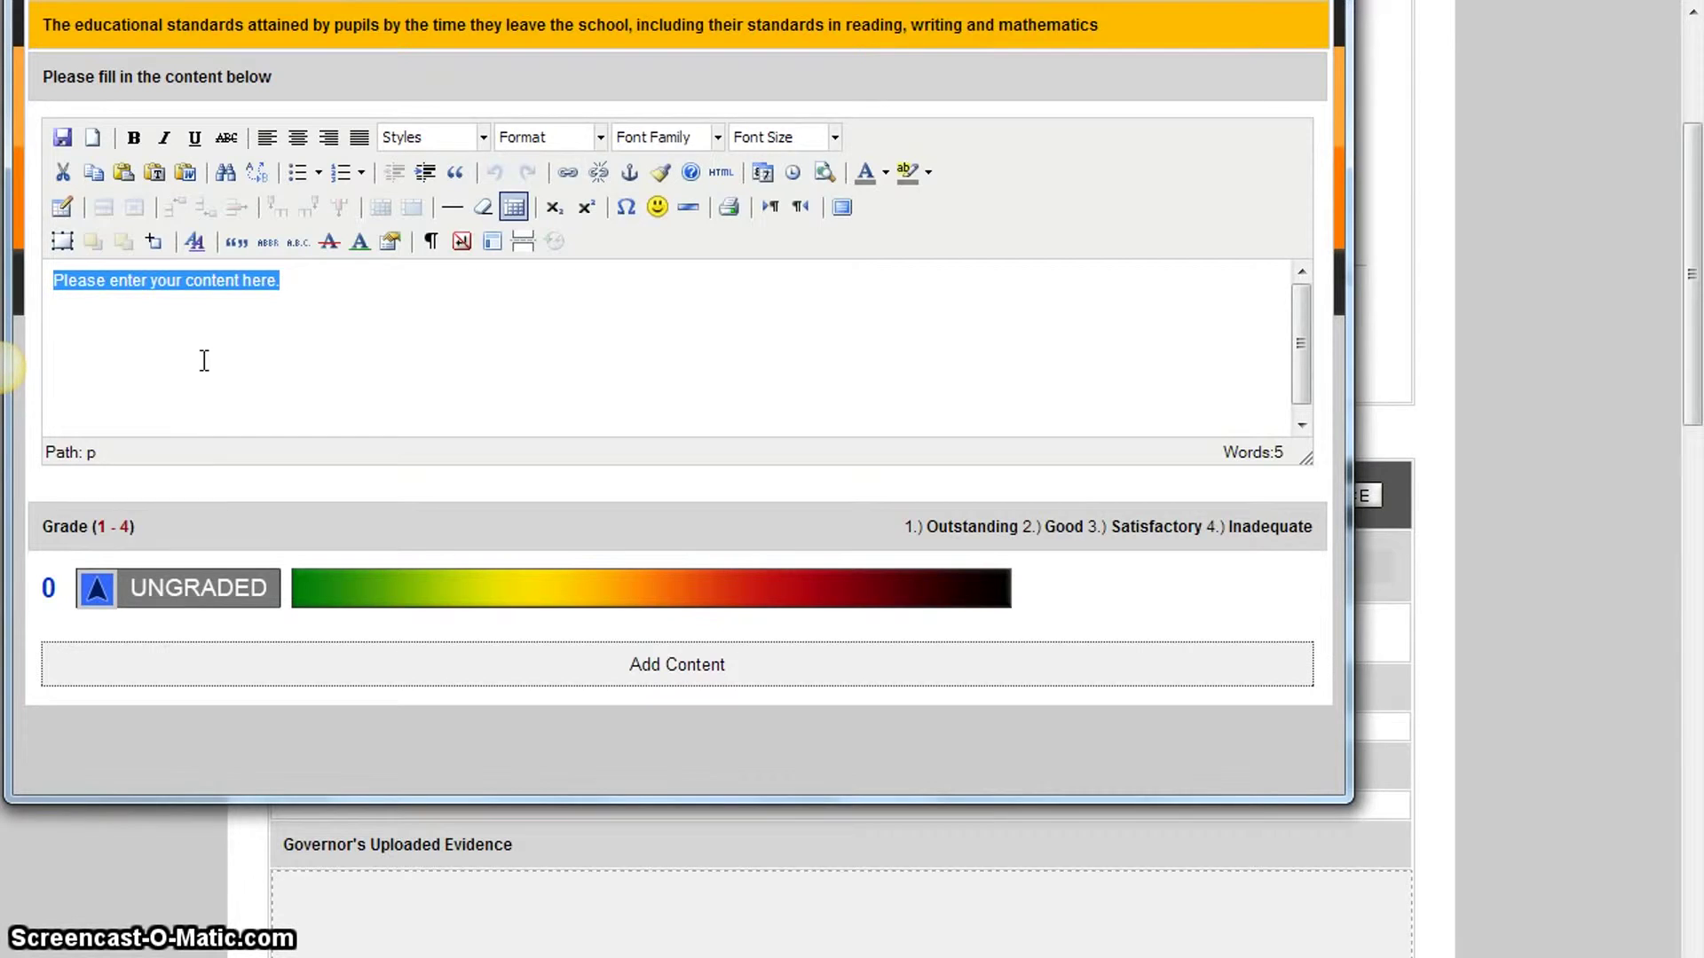
text(The )
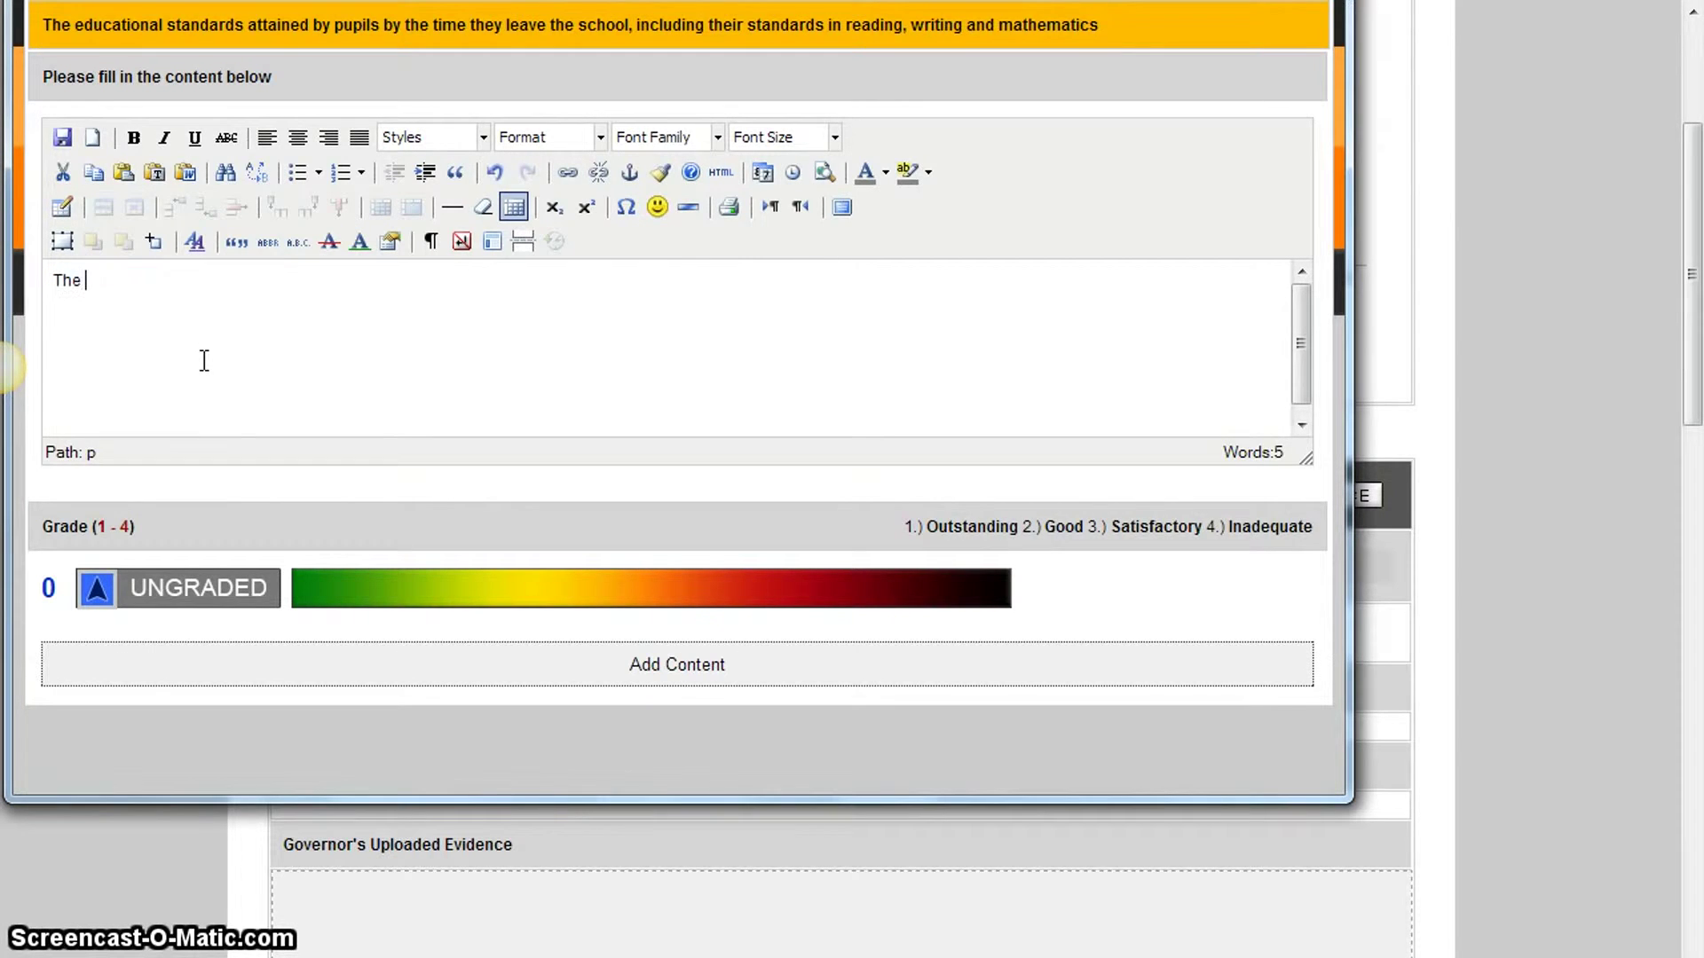
text(maths)
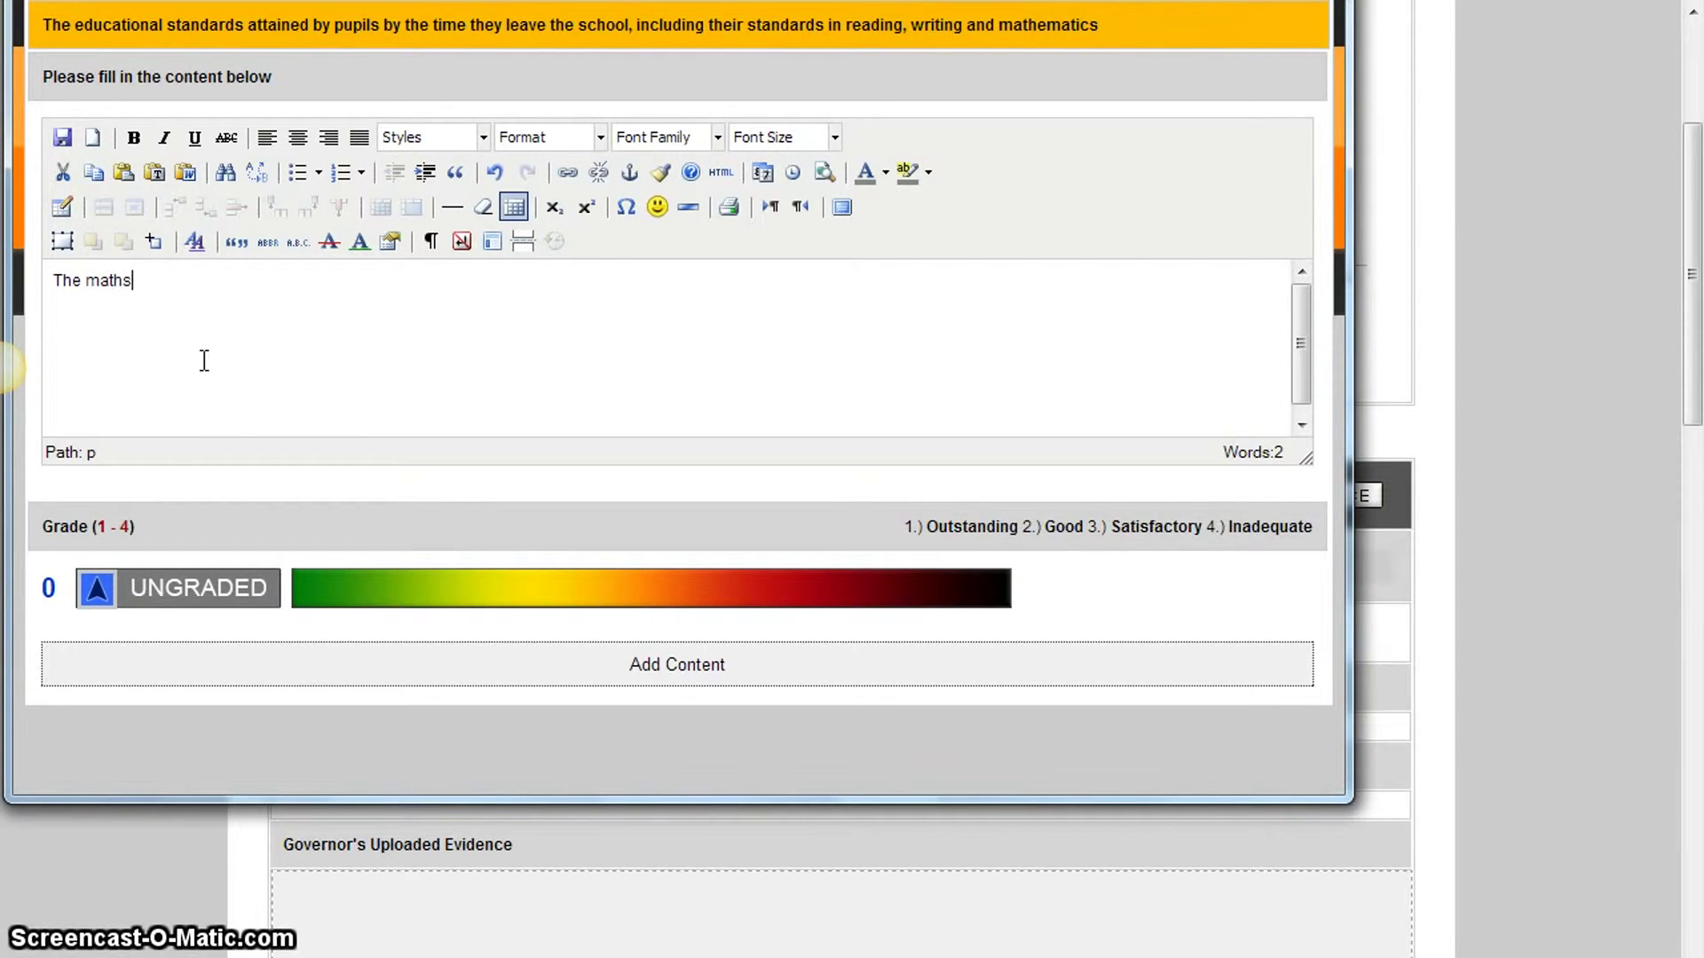
text( results were.....)
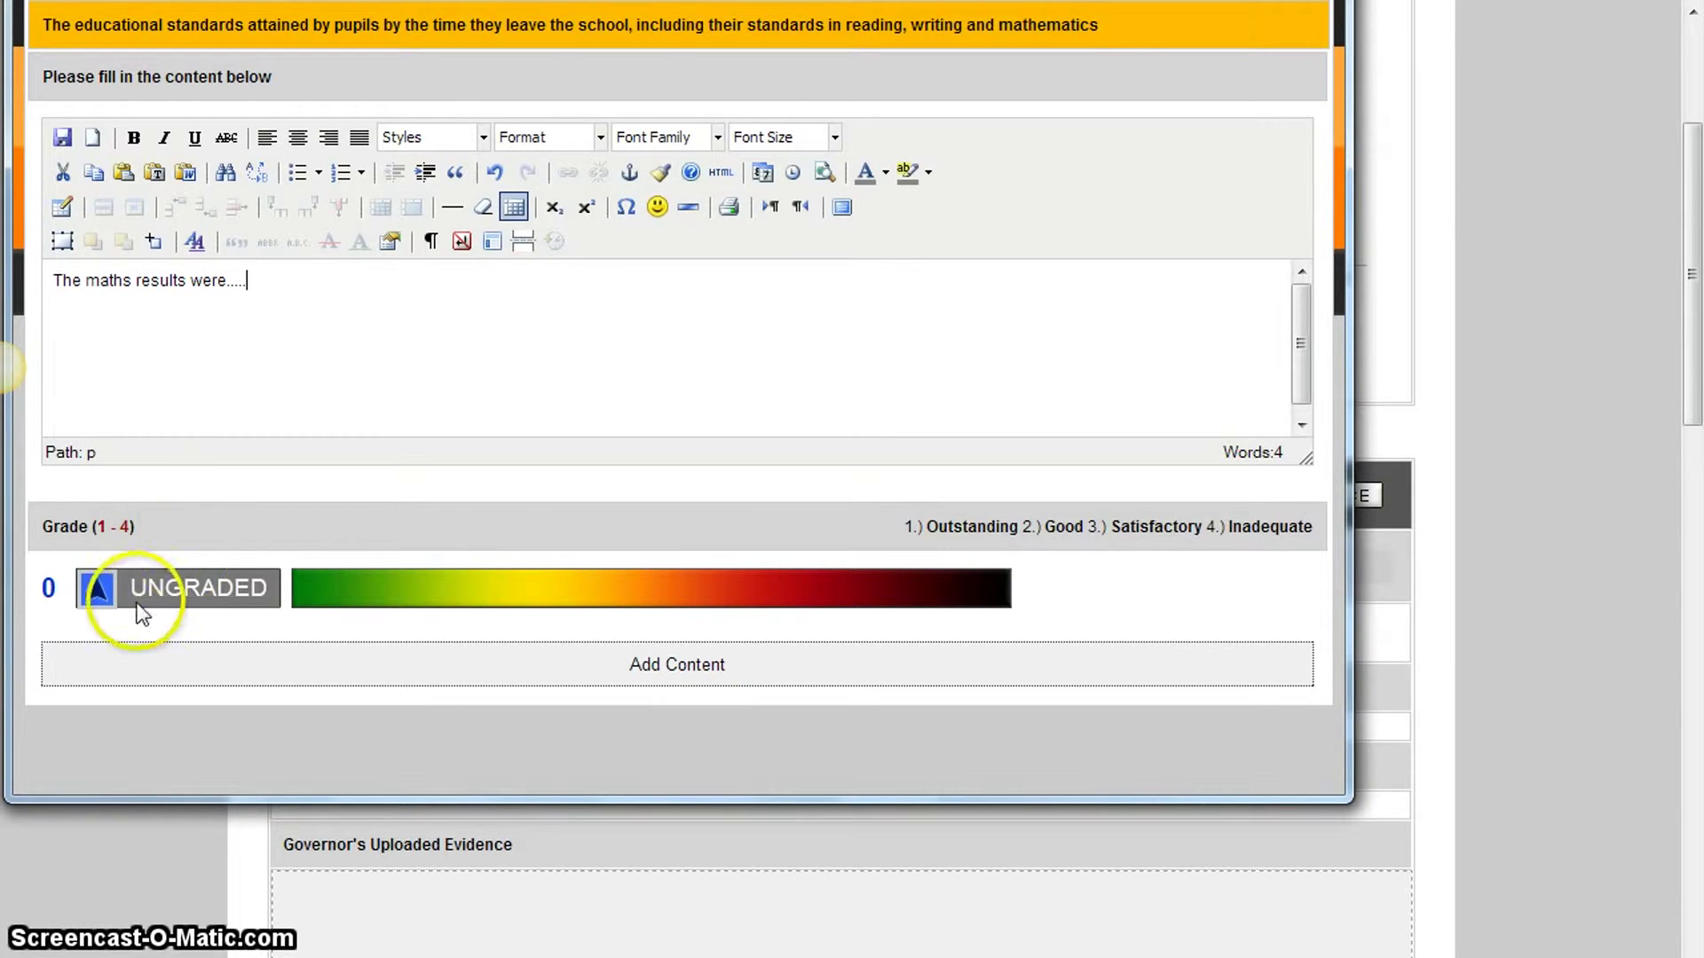
- Grade the educational standards item as 1 (Outstanding) and add the content to the form
drag(89, 589, 293, 601)
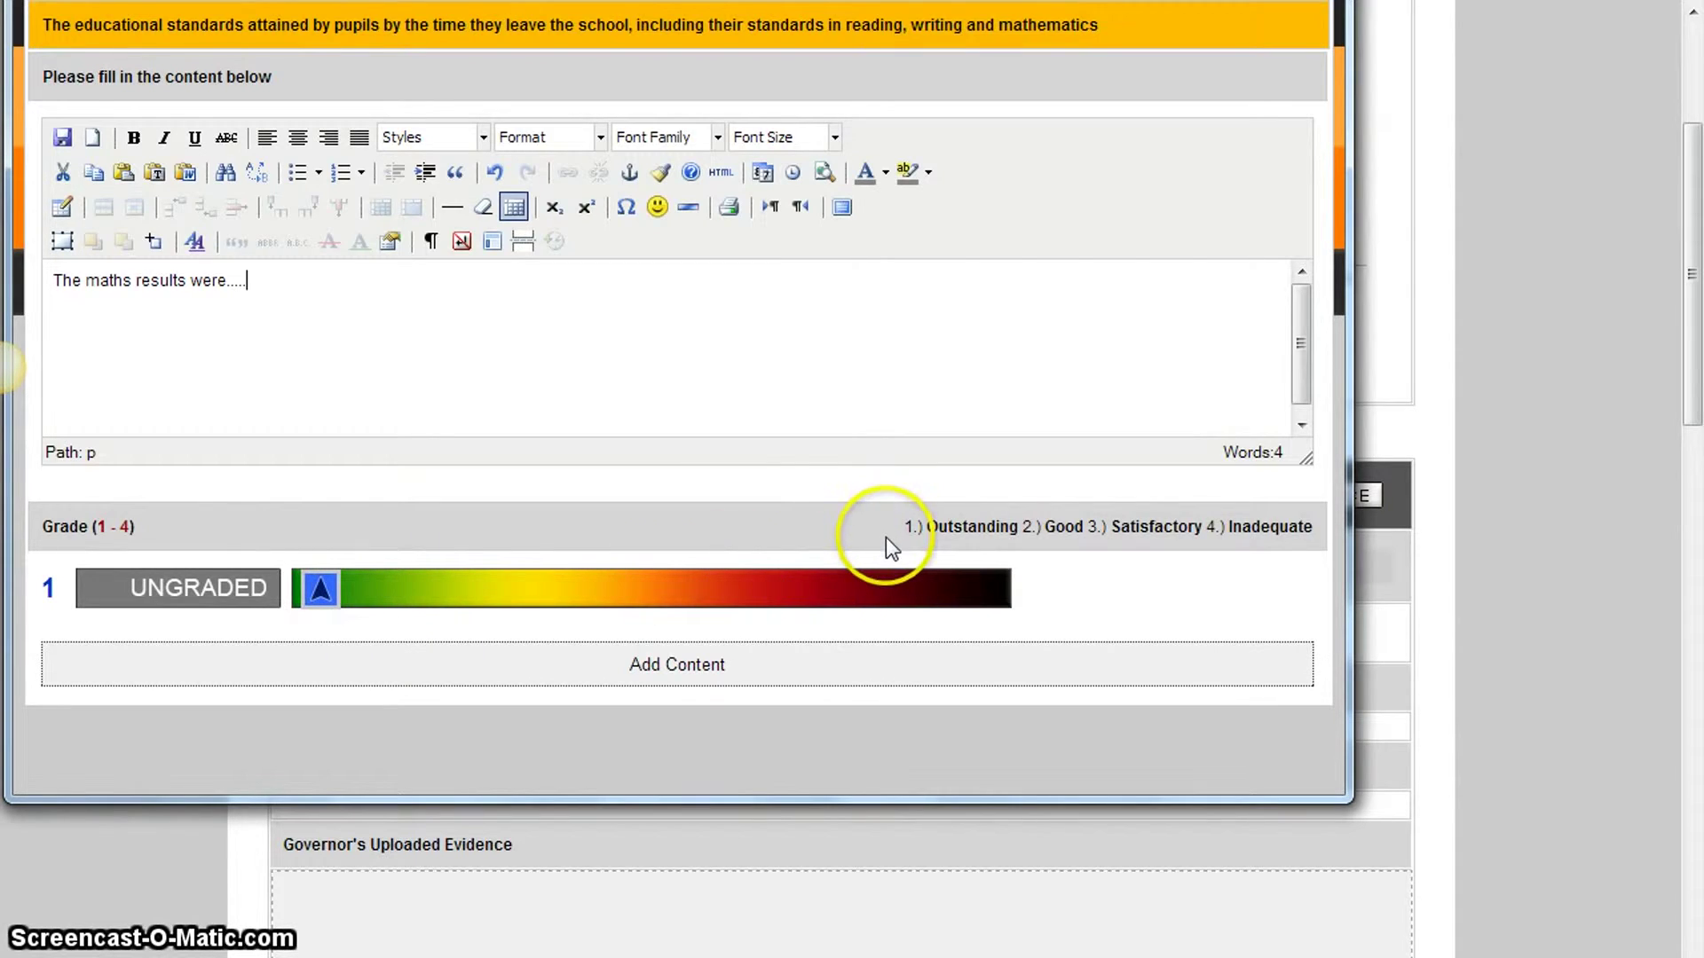
click(664, 678)
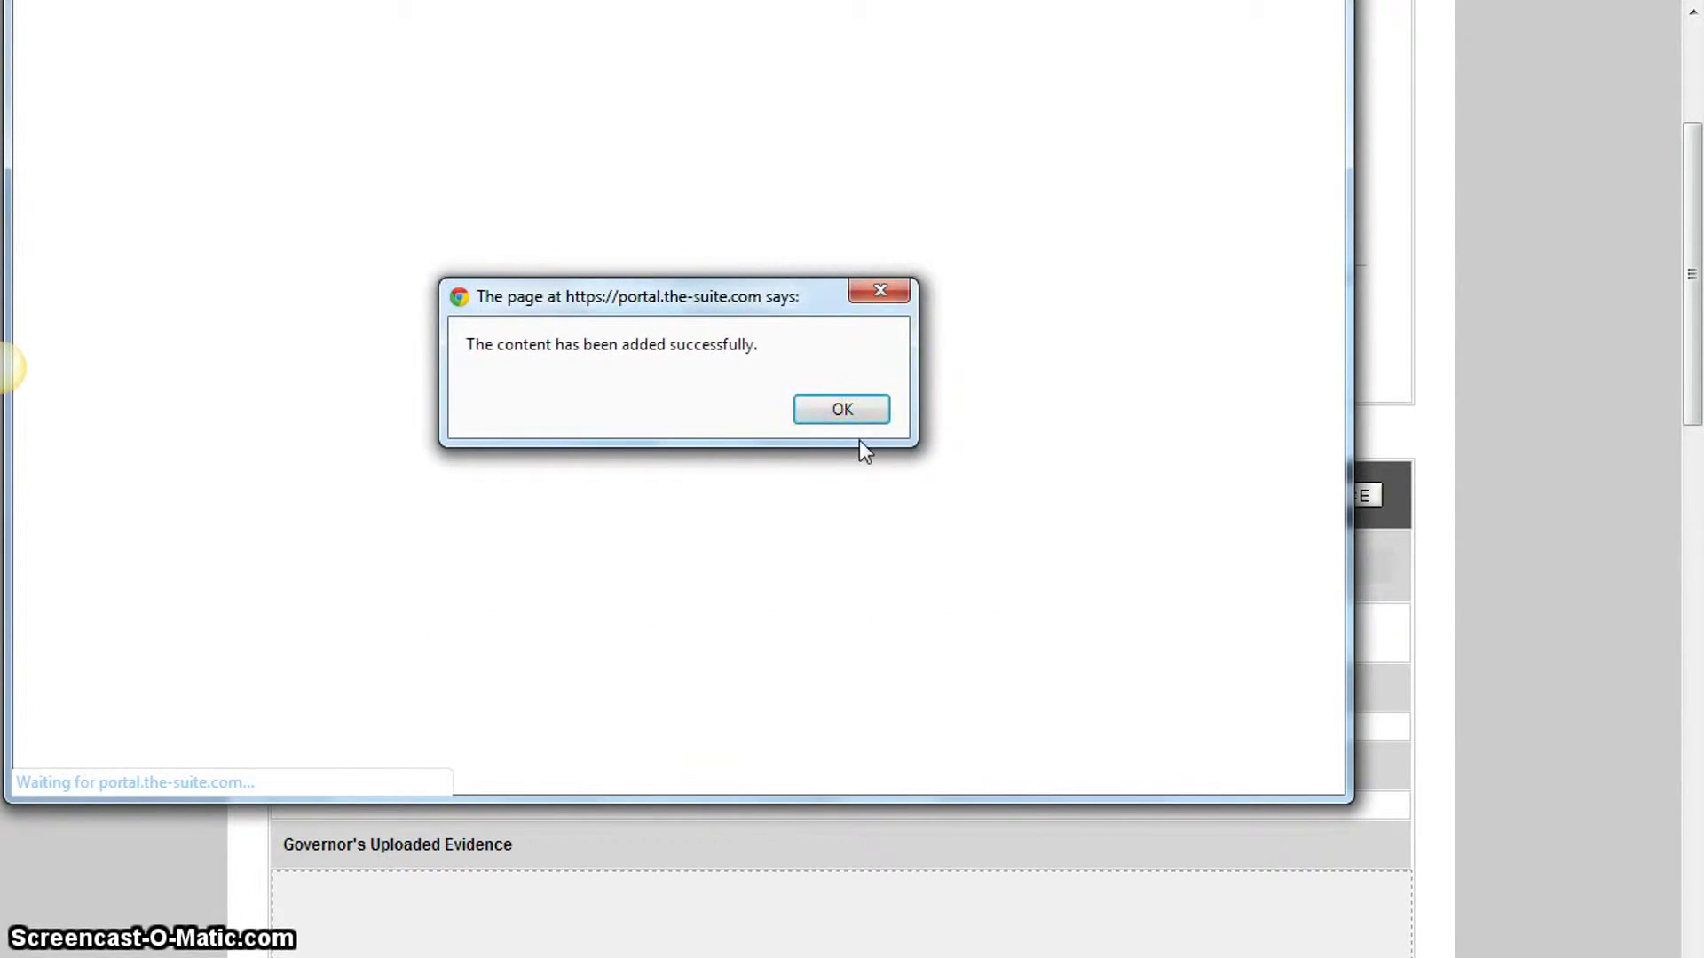
click(844, 411)
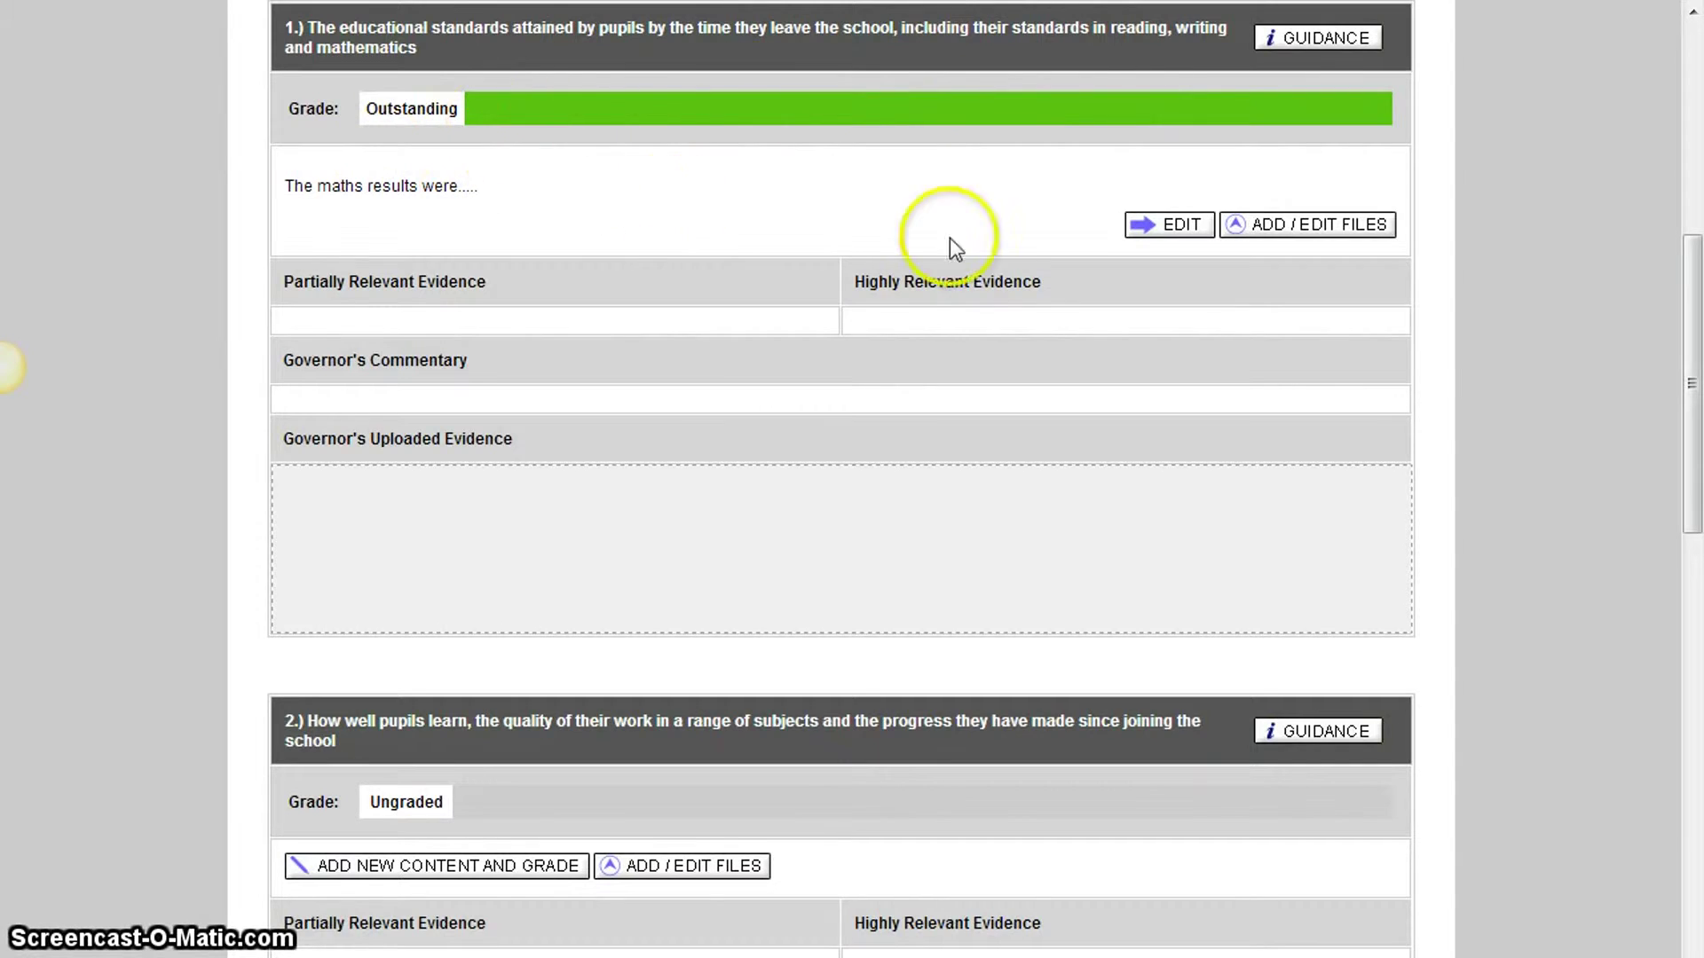
- Choose the Desktop file Results 2013 as the evidence file for the educational standards item
scroll(950, 338, up, 5)
scroll(925, 396, up, 3)
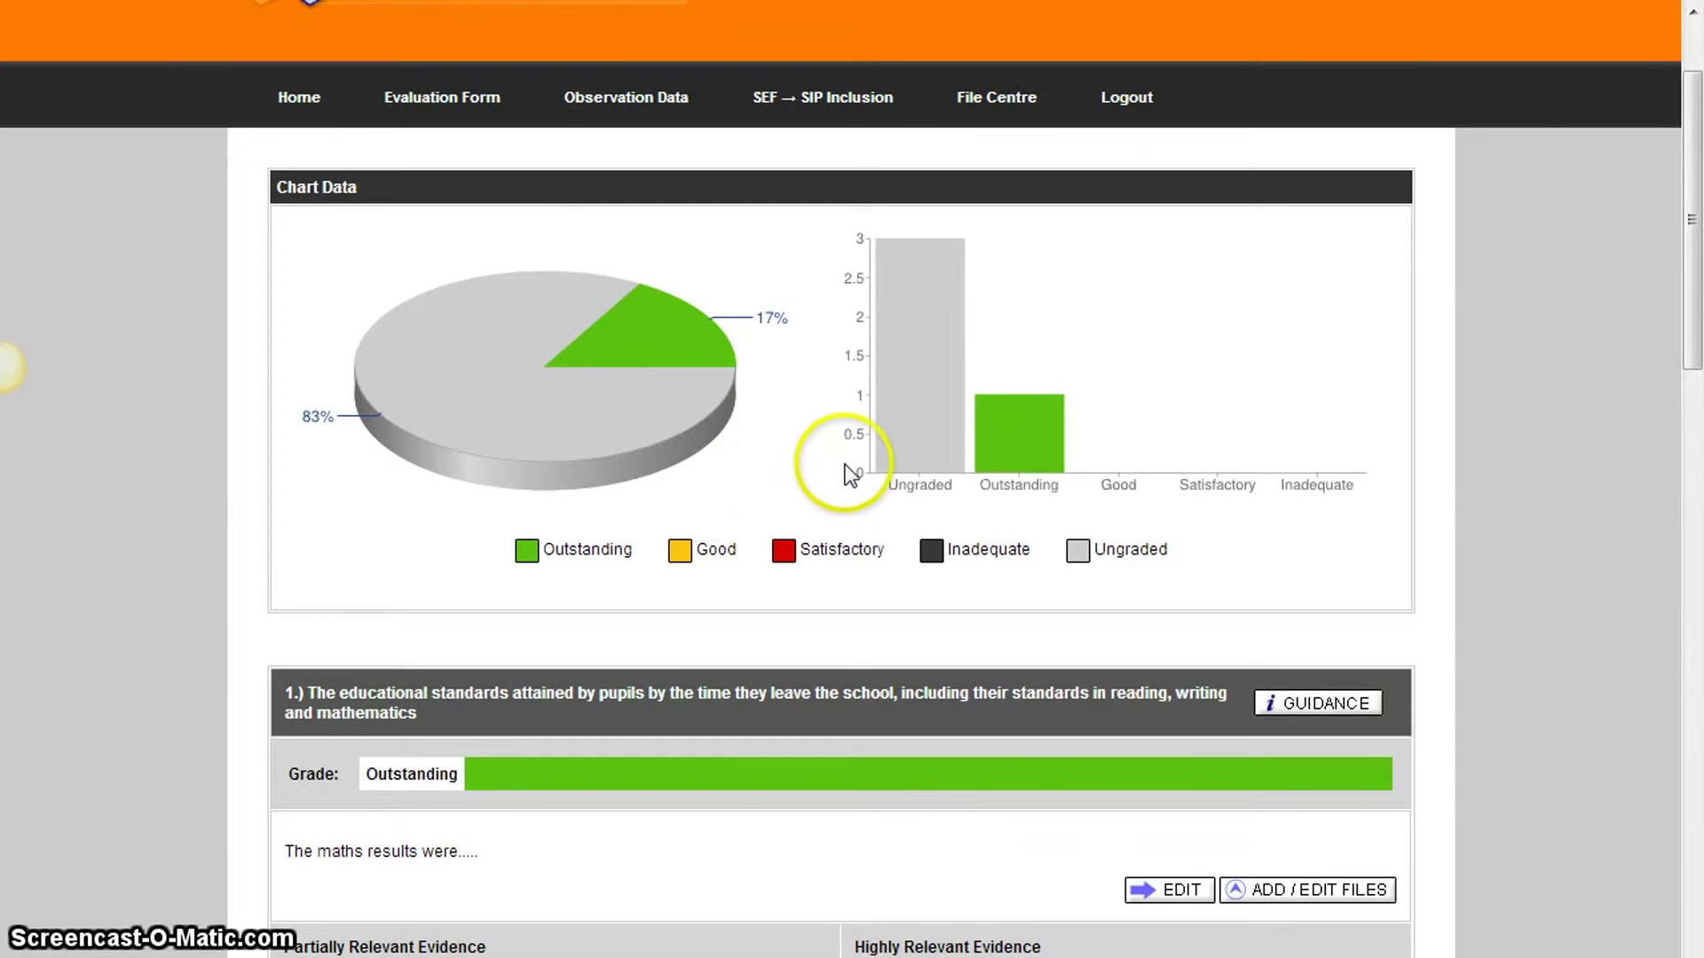
scroll(825, 467, down, 3)
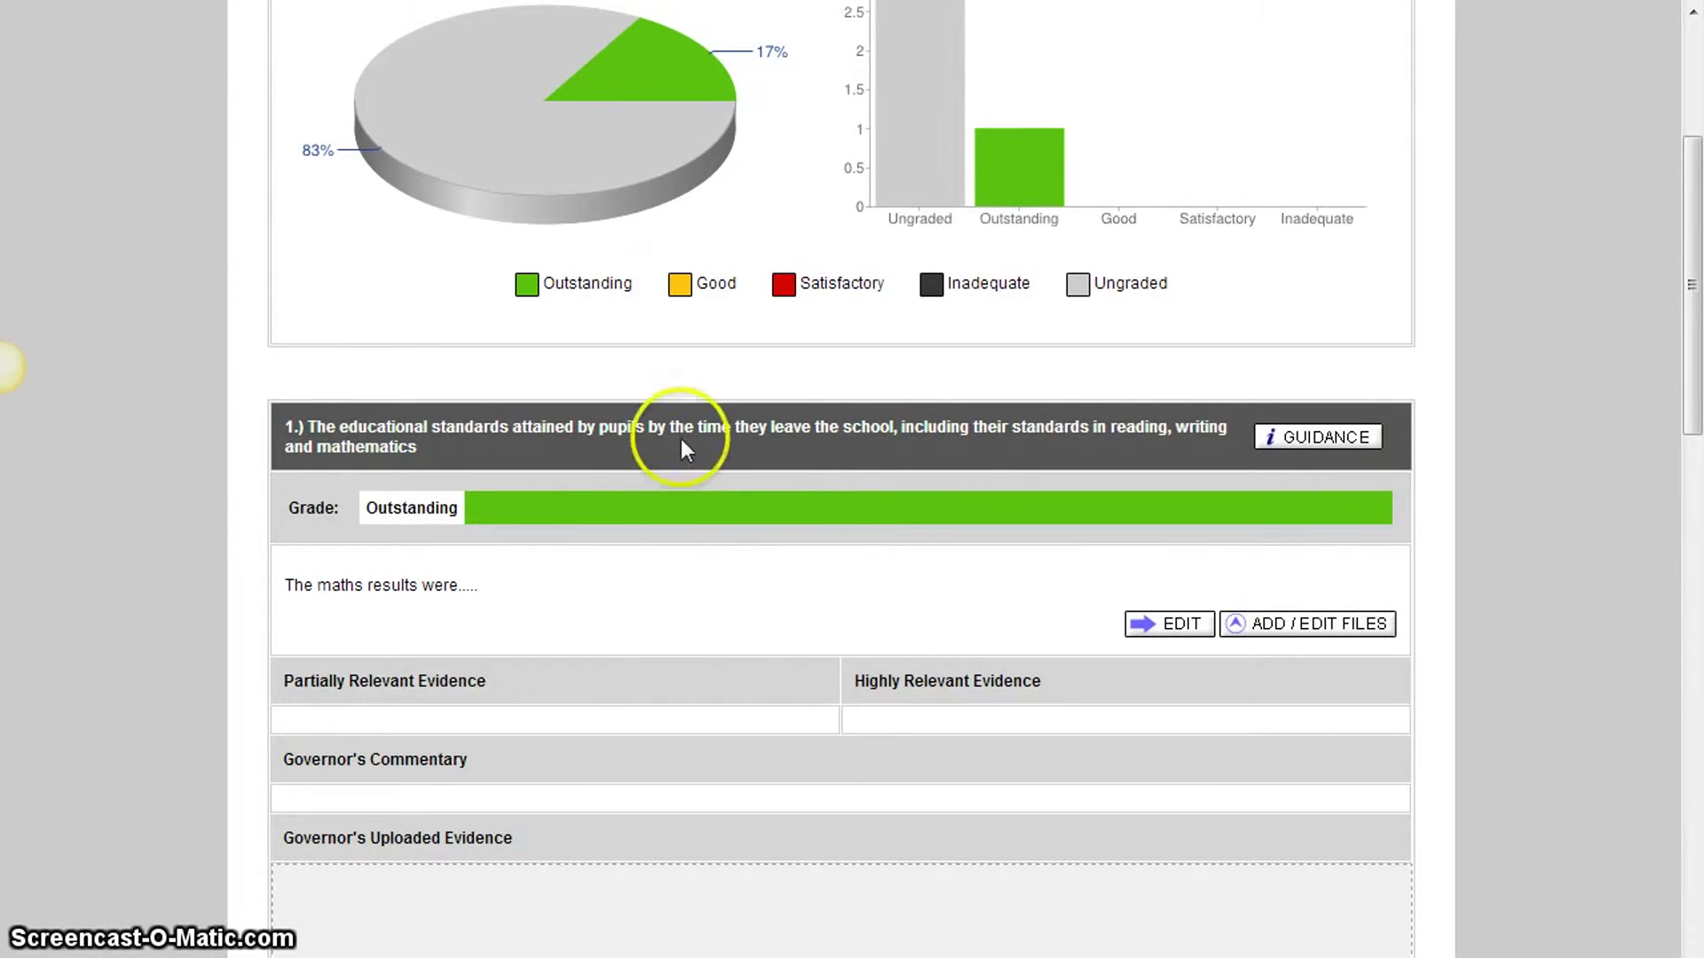
click(1294, 633)
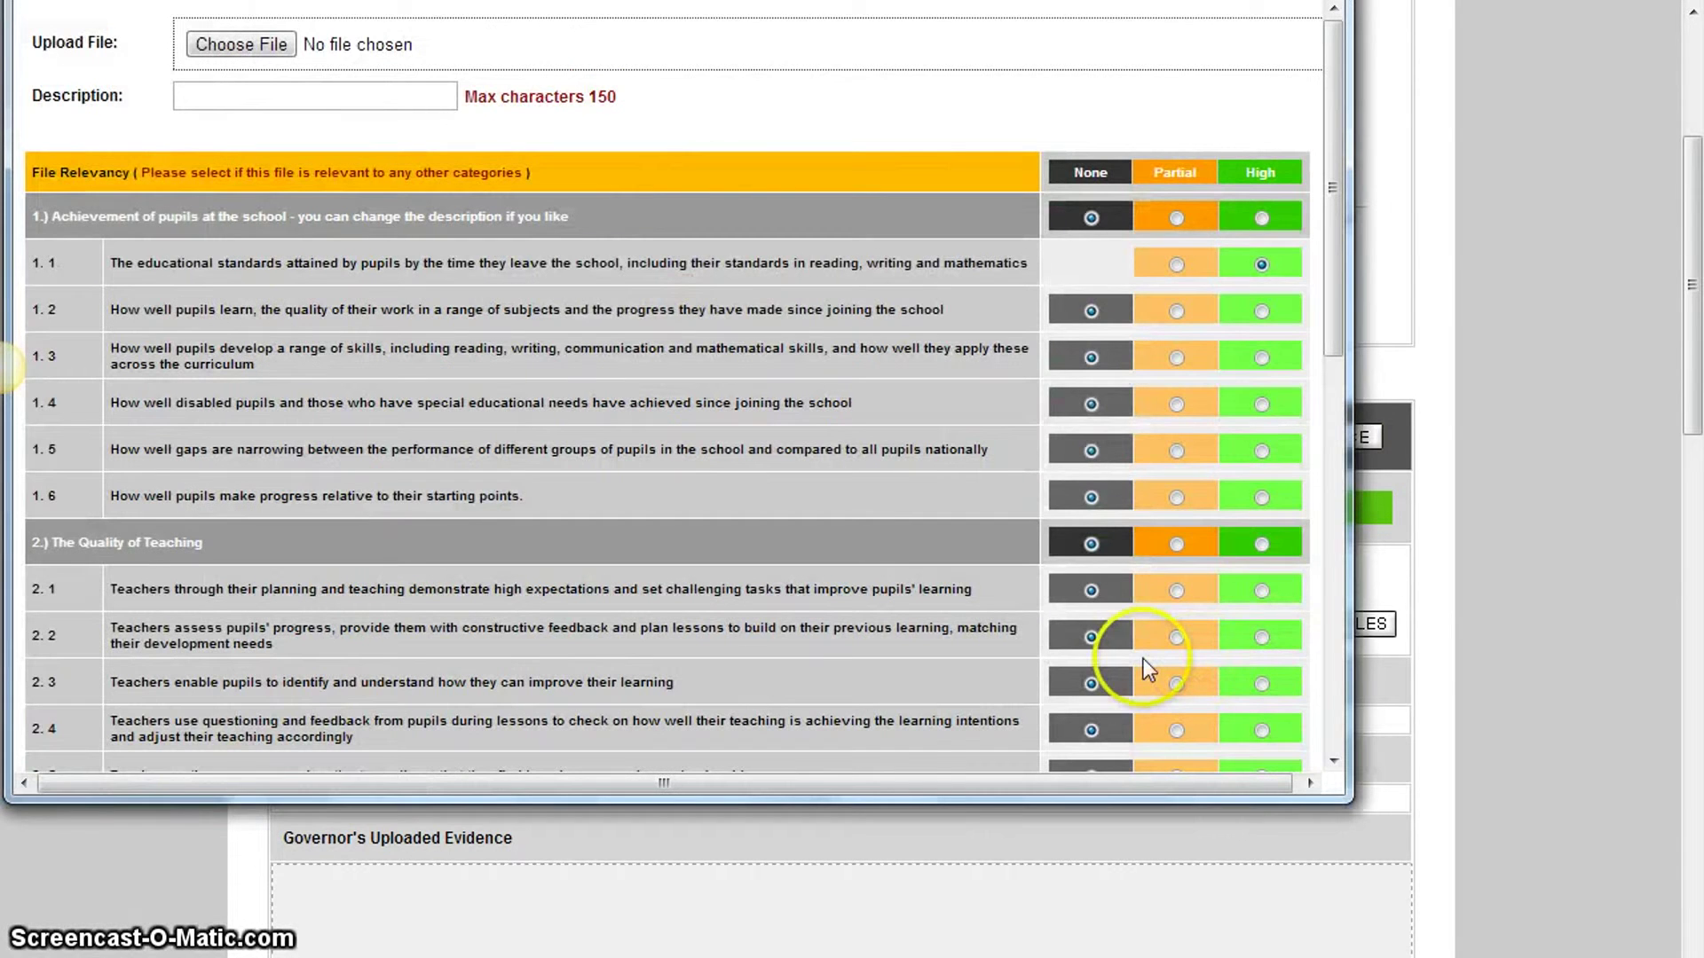
click(241, 44)
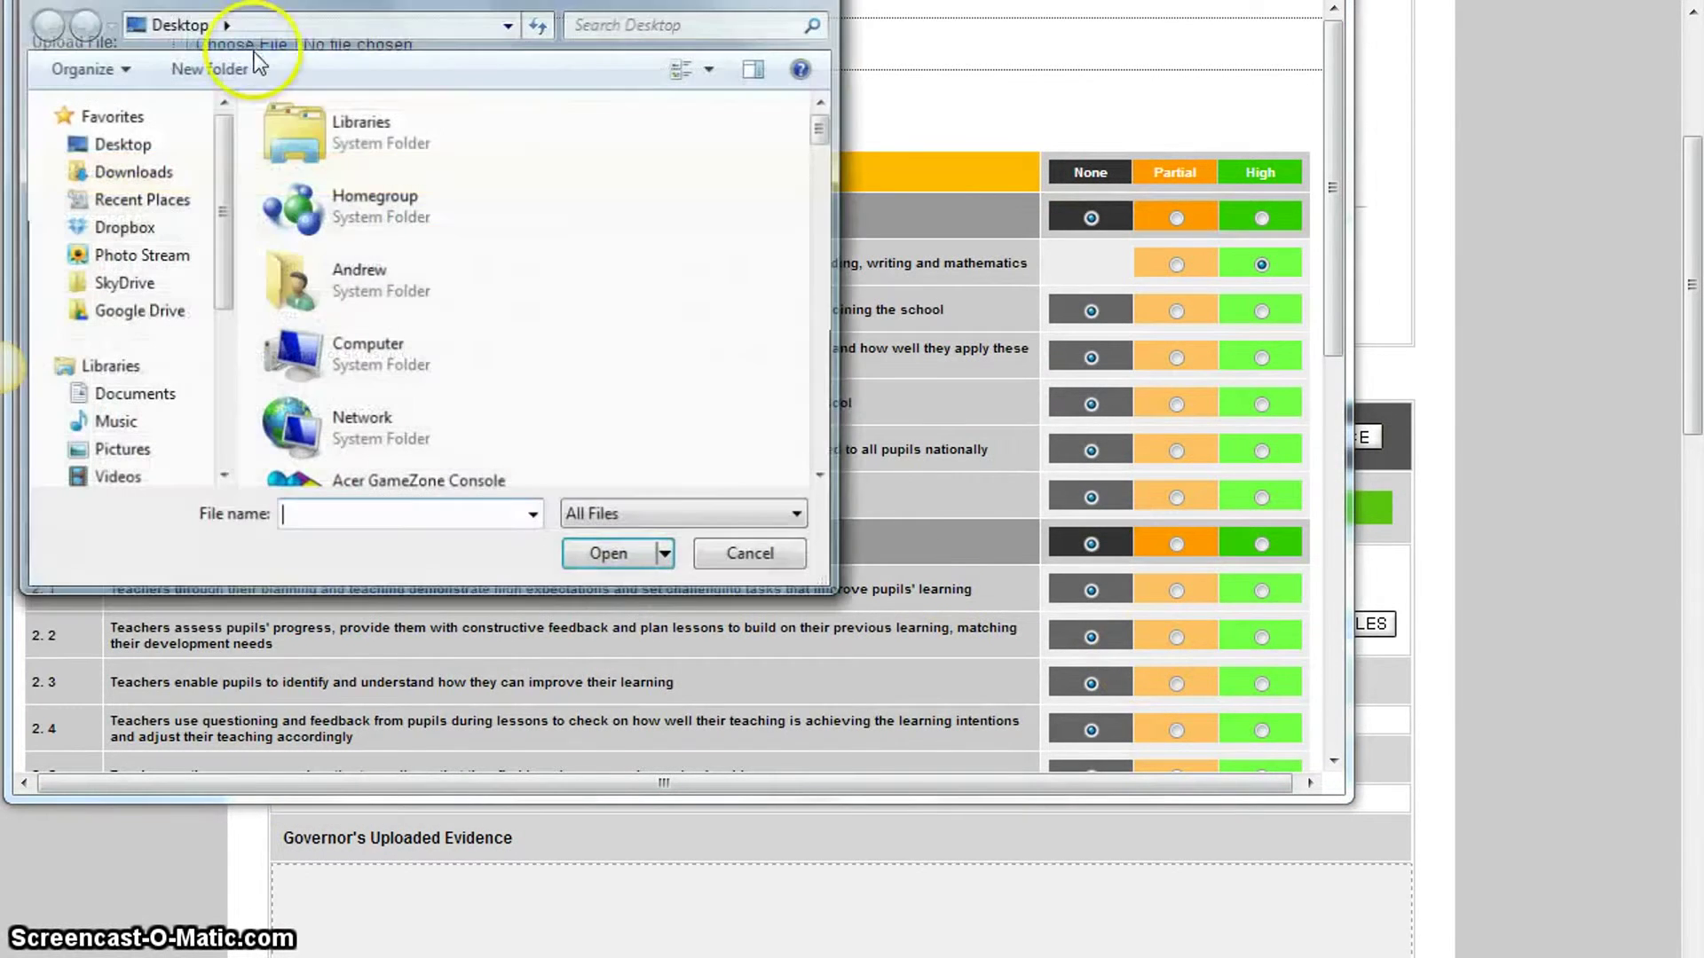
click(353, 194)
key(m)
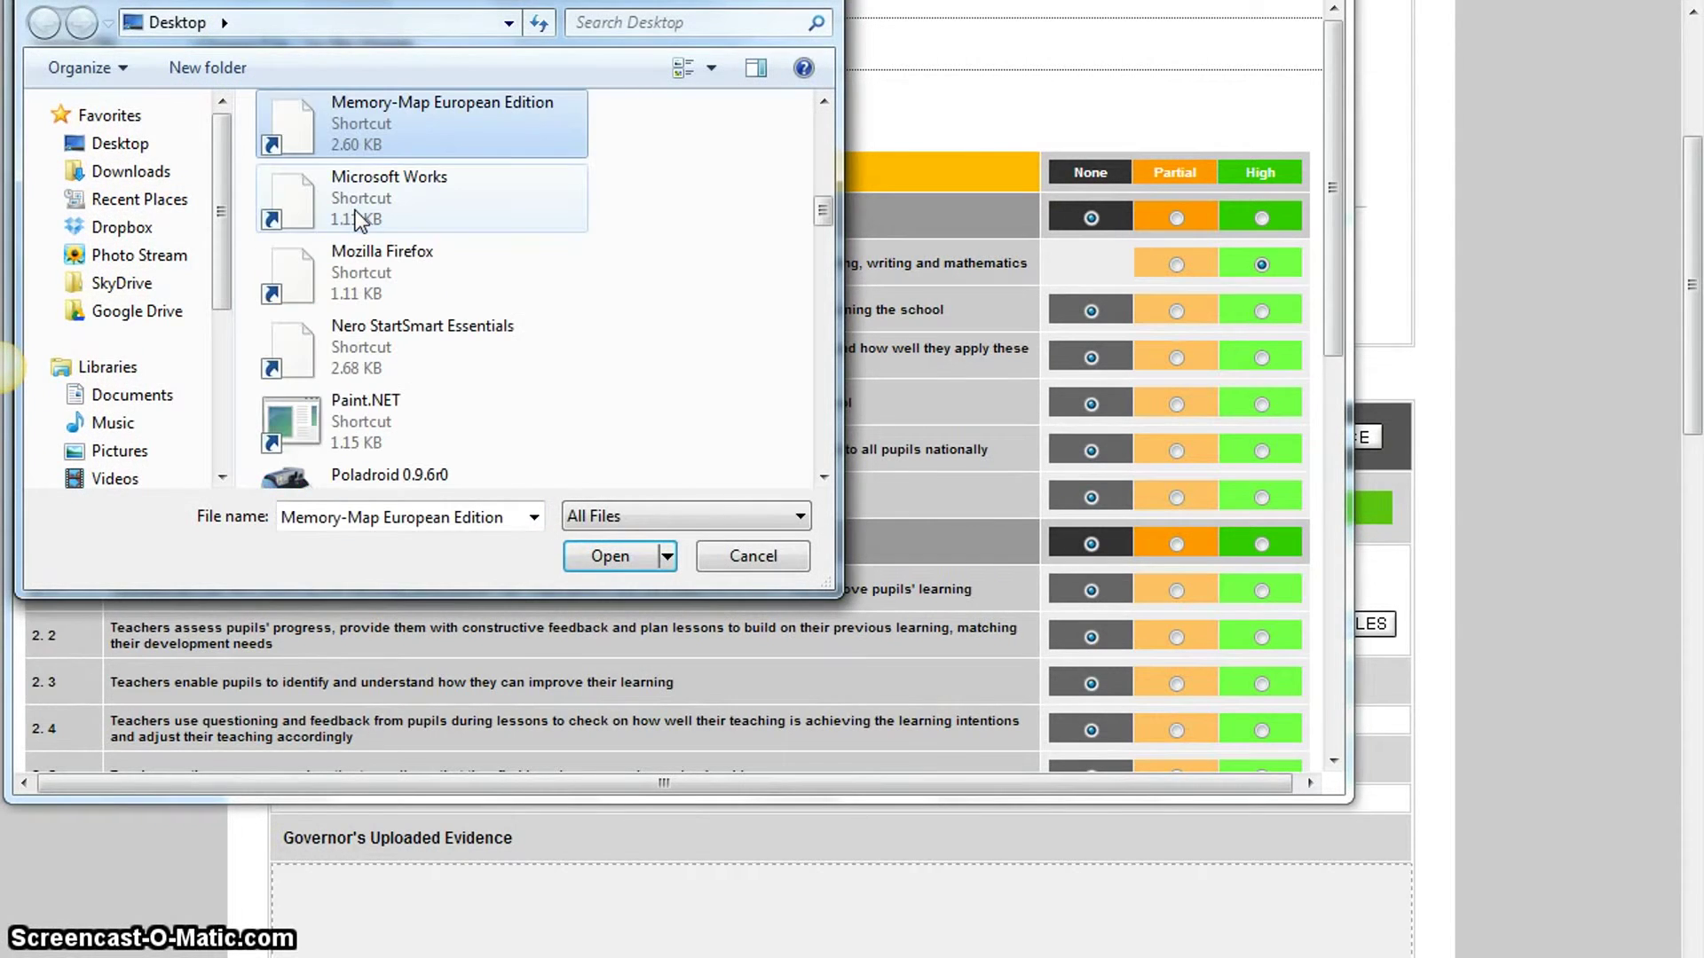
key(r)
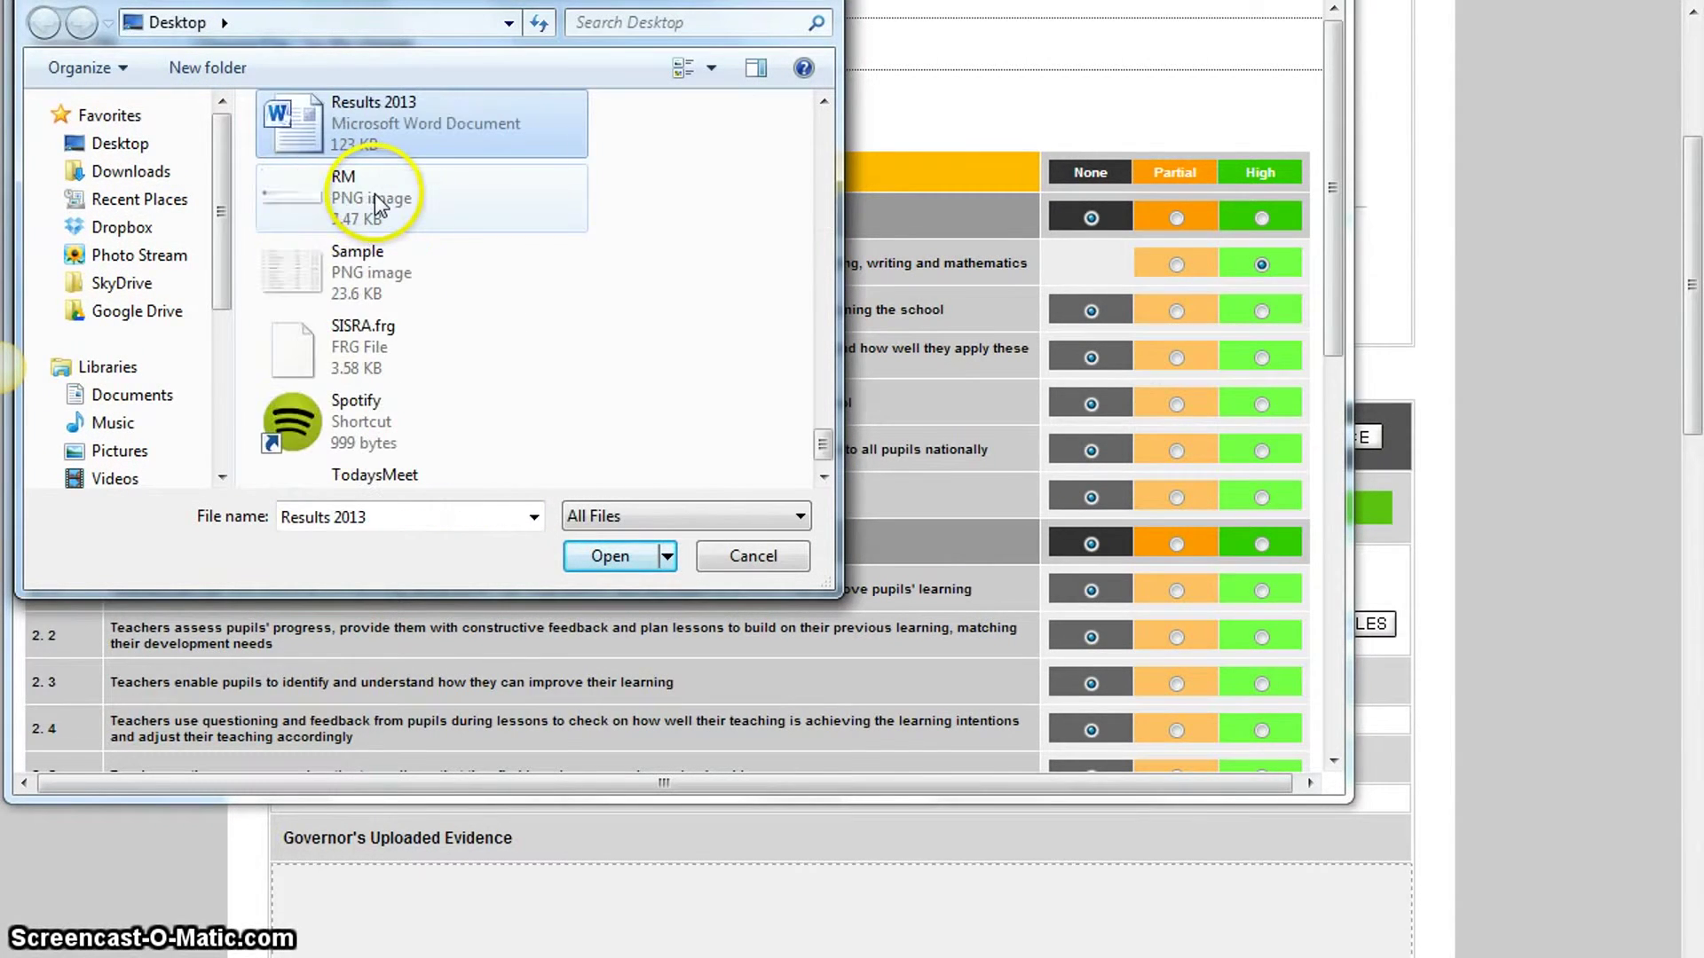
click(630, 557)
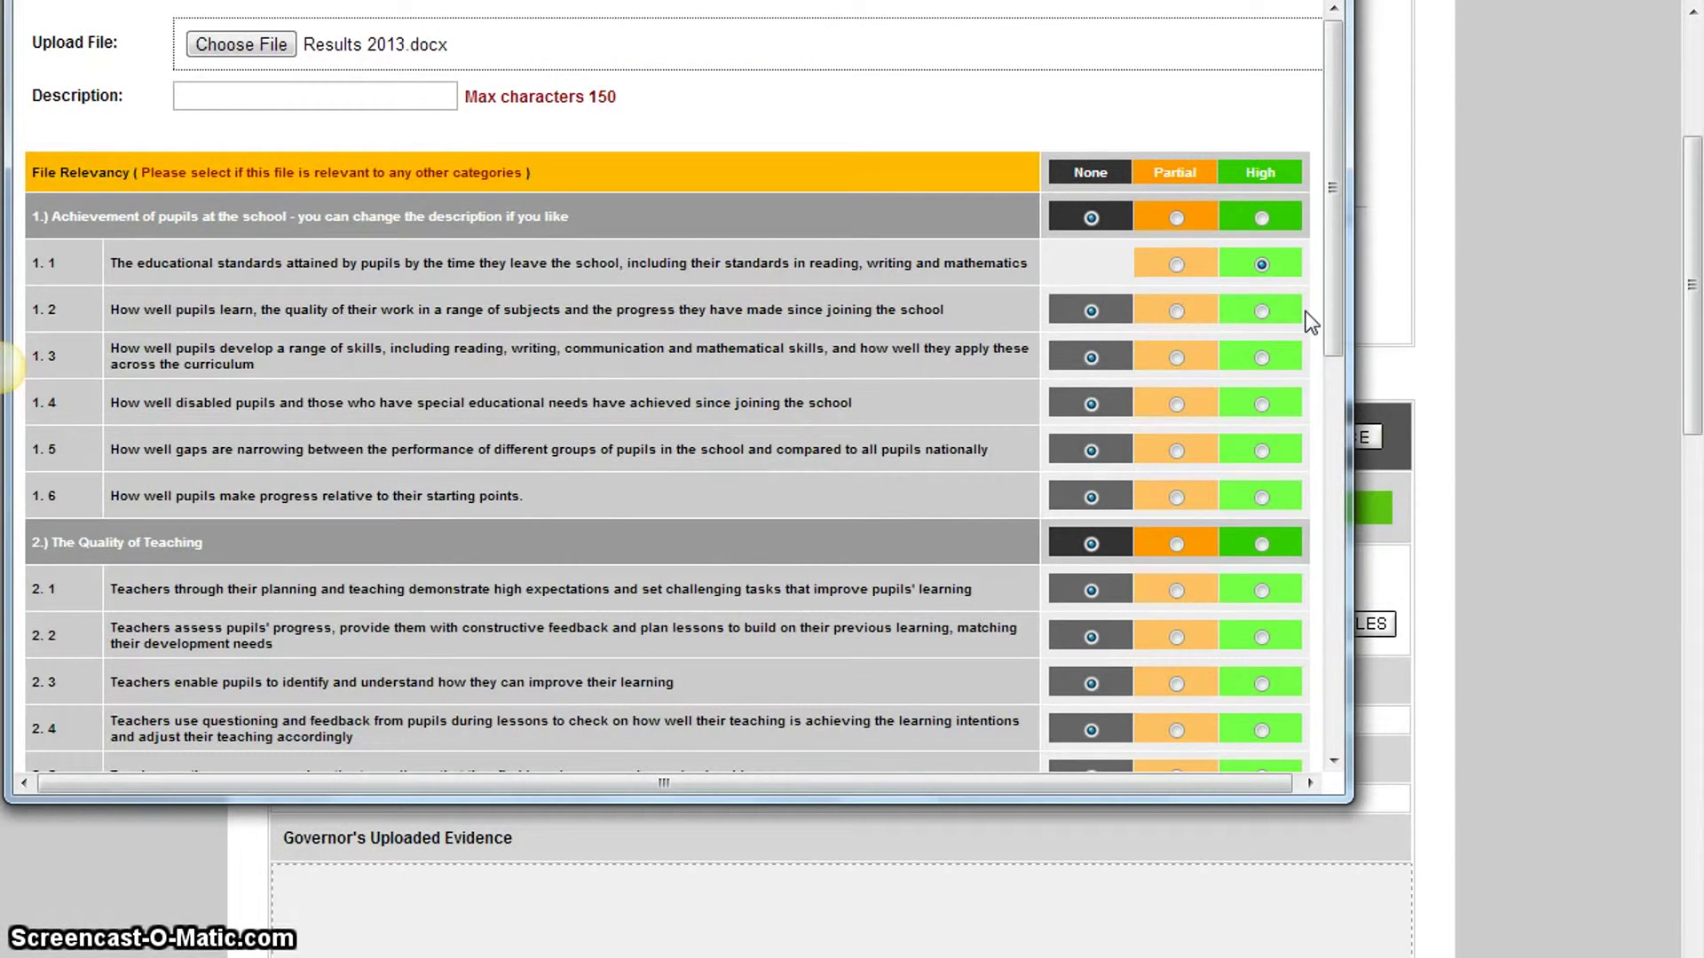
- Describe the evidence file as "The maths results from 2013."
click(378, 93)
text(The )
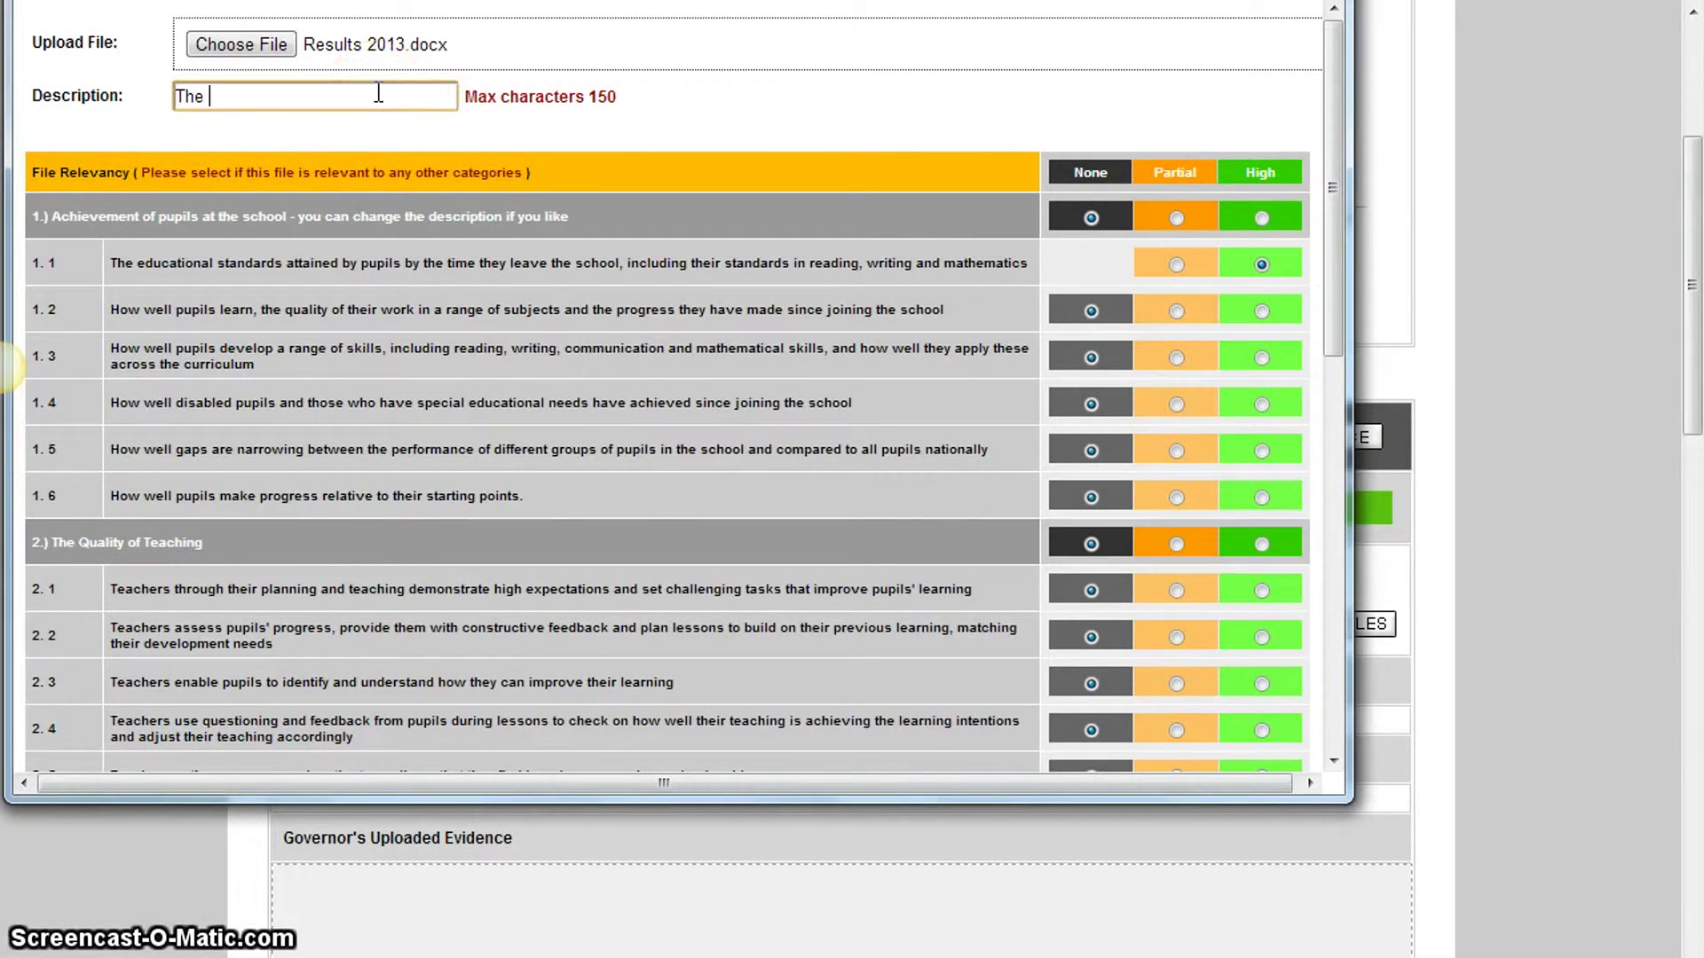
text(maths res)
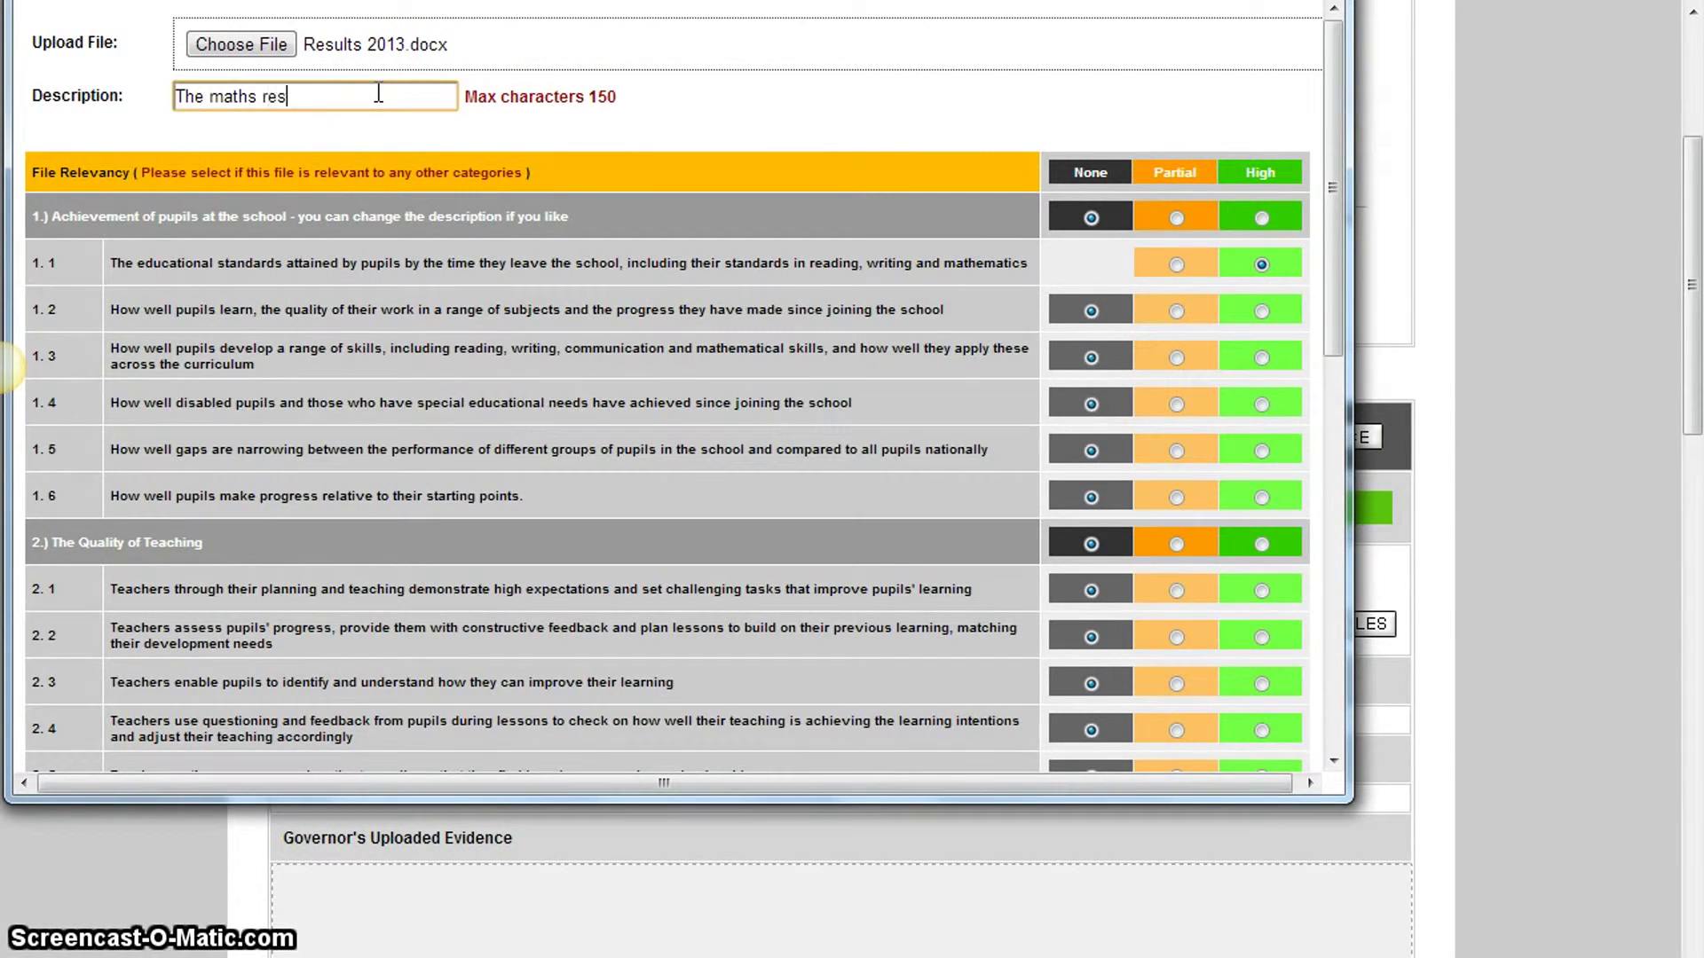
text(ults from 20)
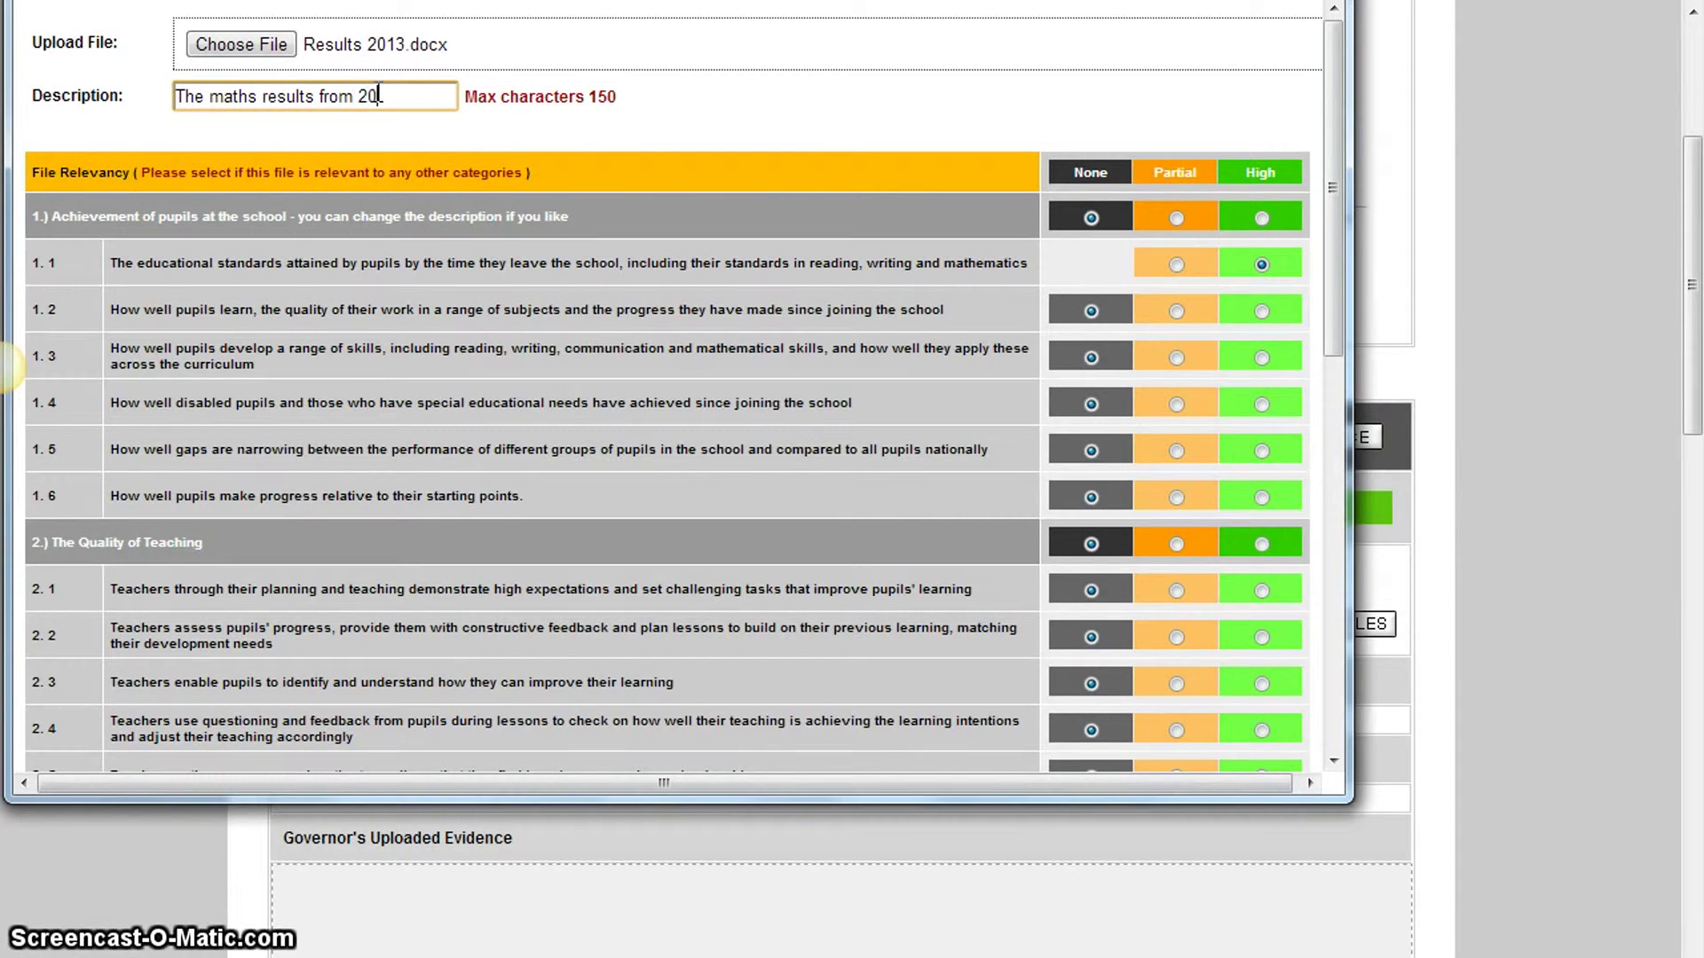
text(13.)
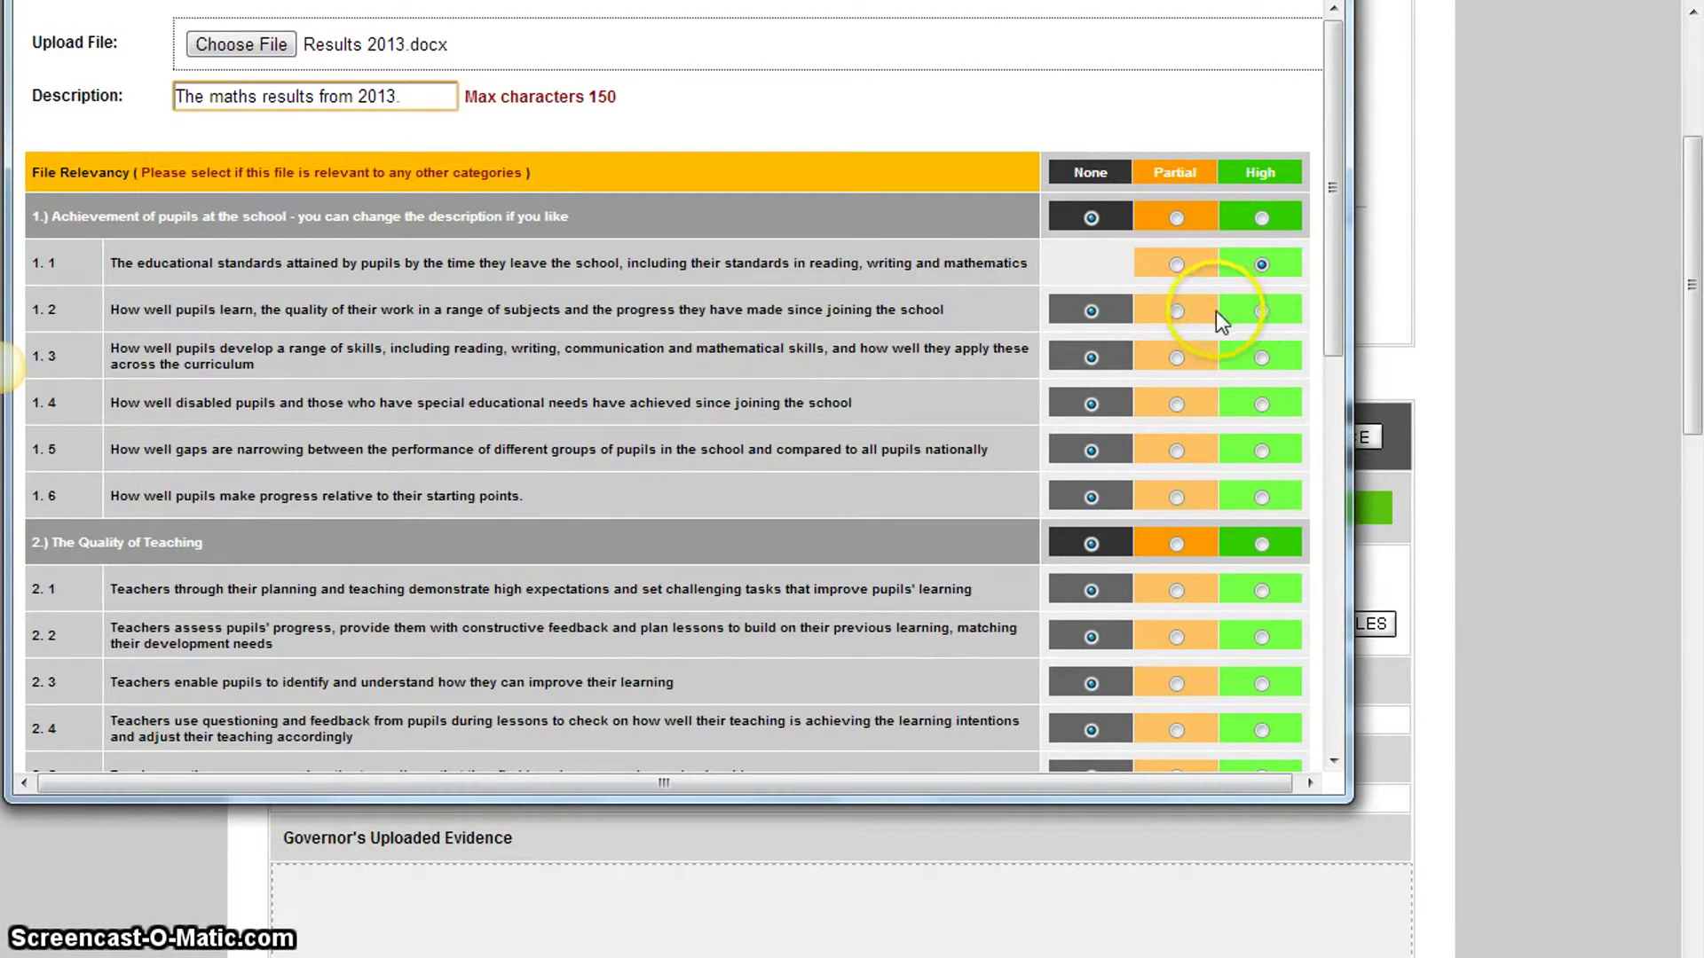
- Mark the file as partially relevant to items 1.3 and 1.6, and upload it
click(1256, 278)
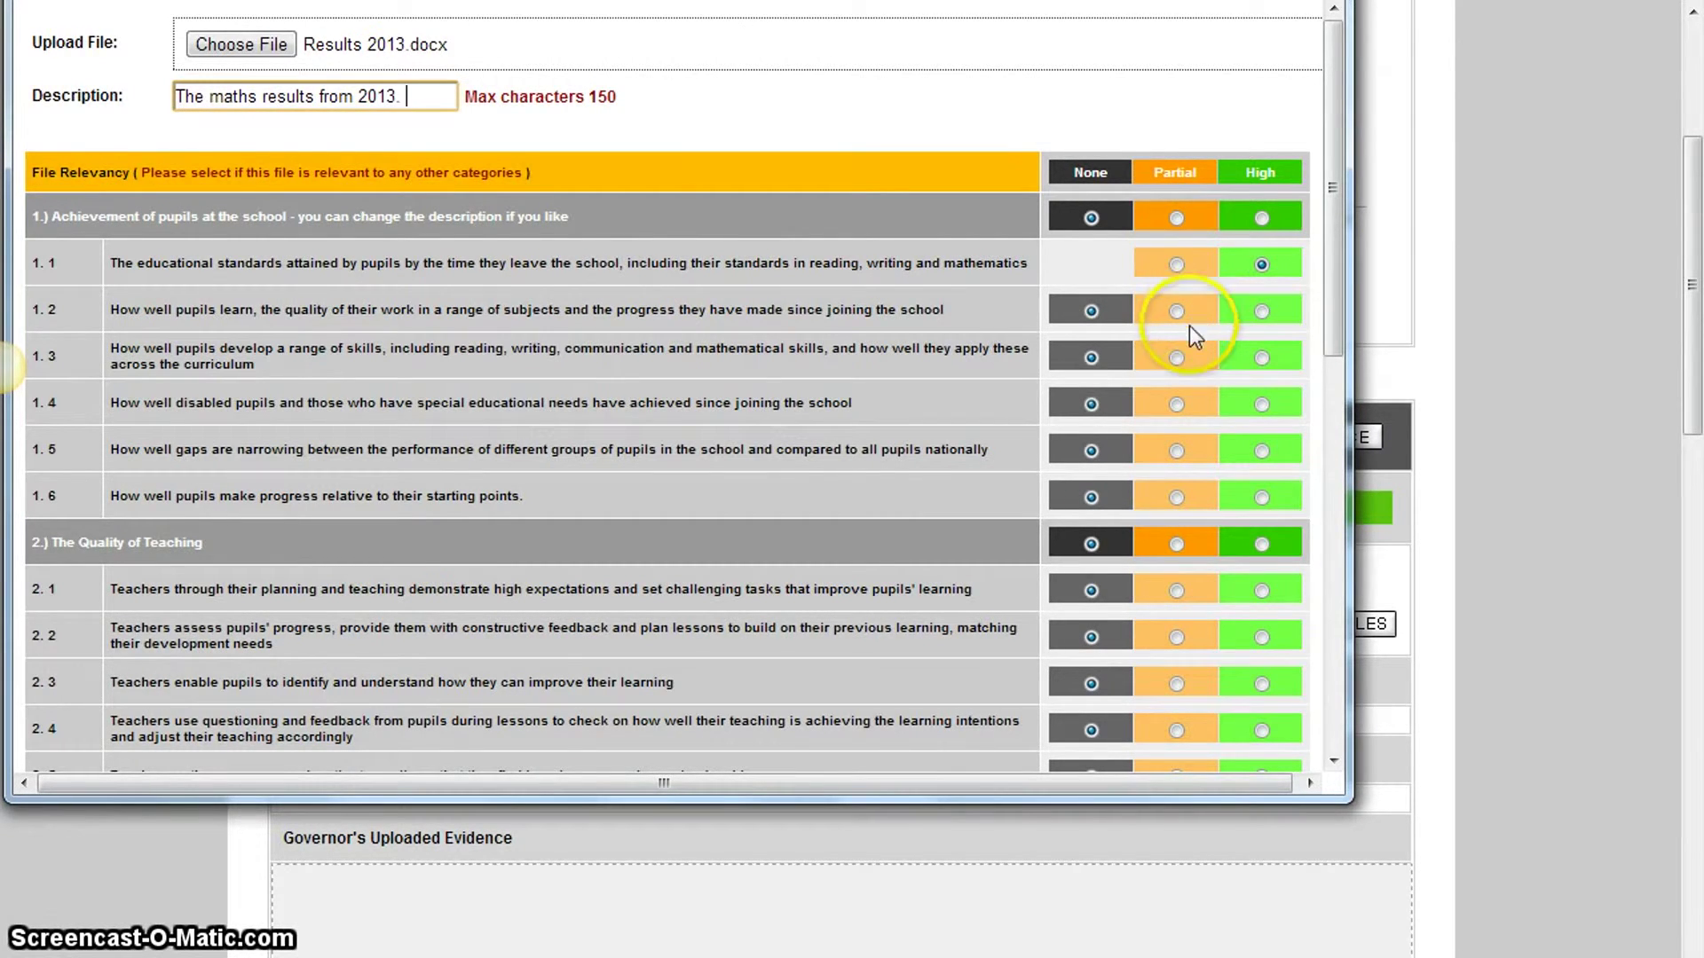
click(1176, 358)
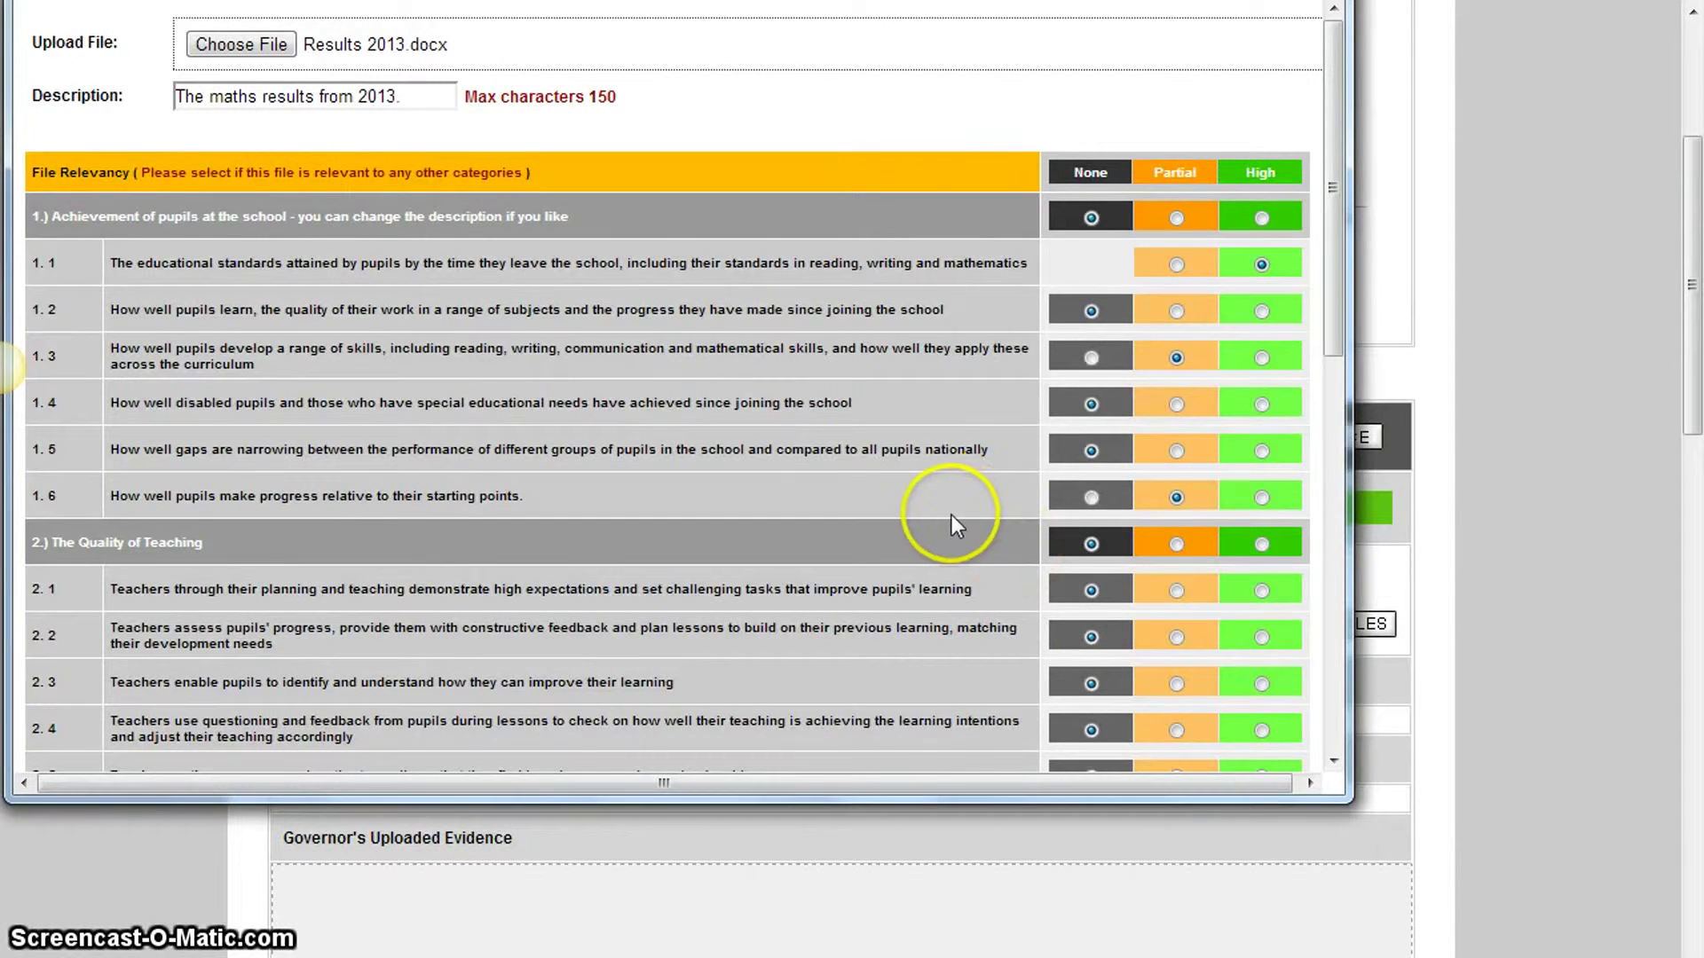
scroll(965, 542, down, 10)
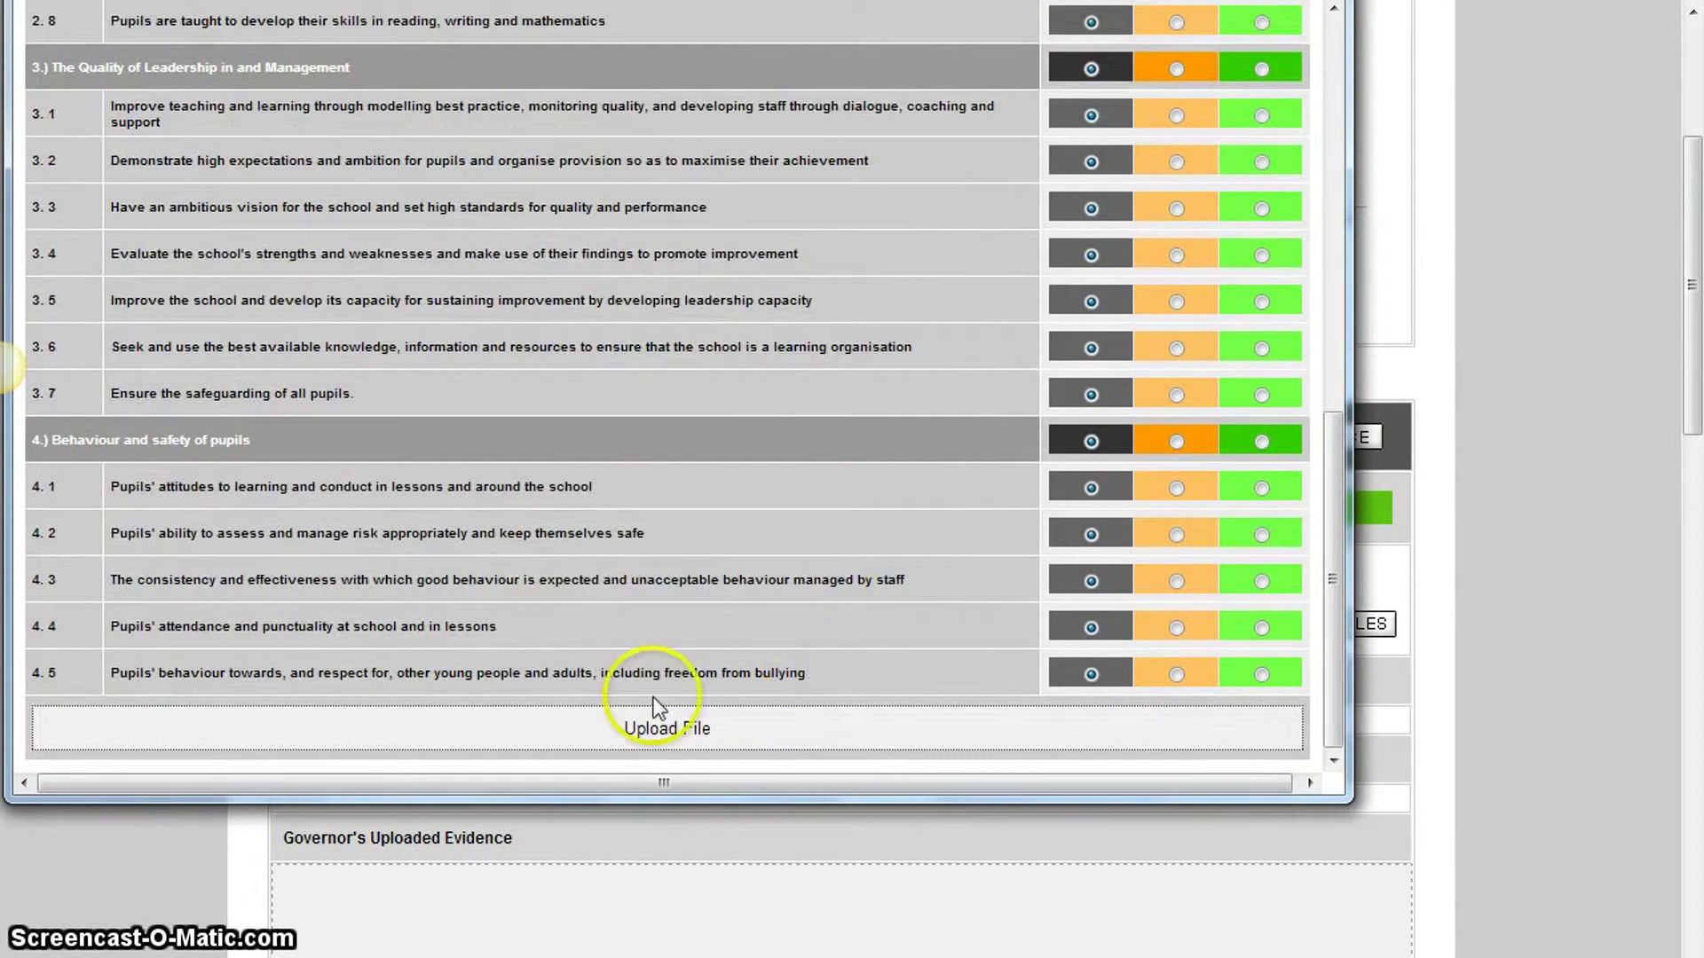
click(710, 727)
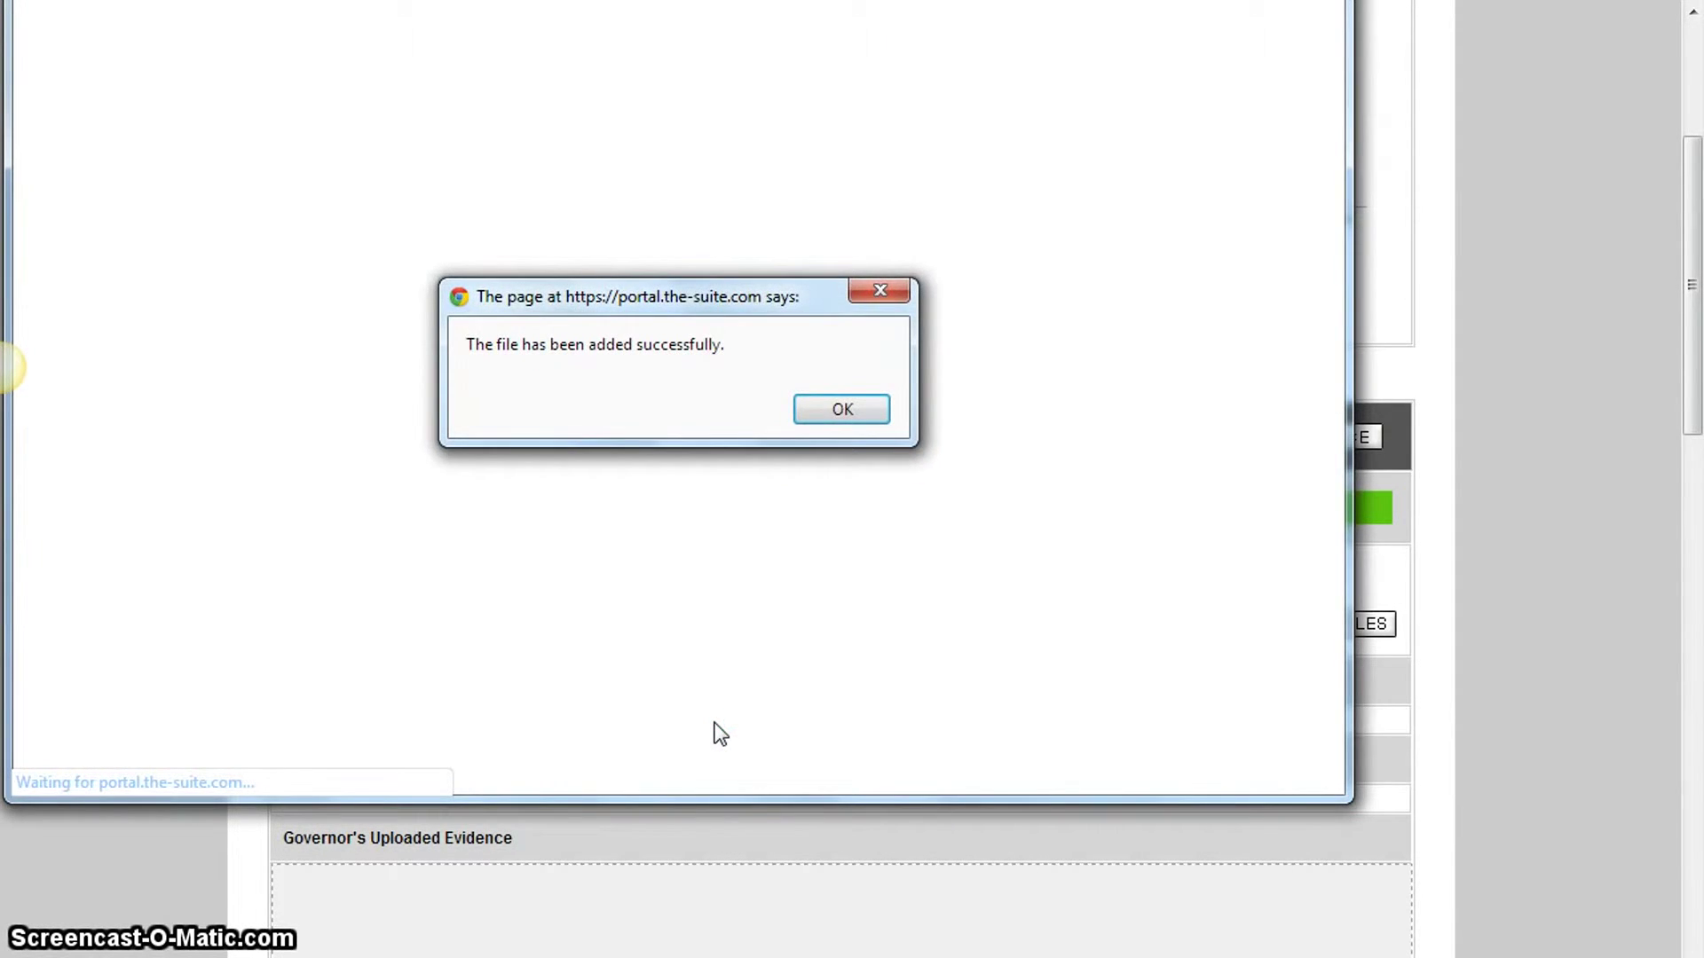
- Dismiss the upload confirmation and check the evidence listed under the form's items and the grade charts
click(842, 409)
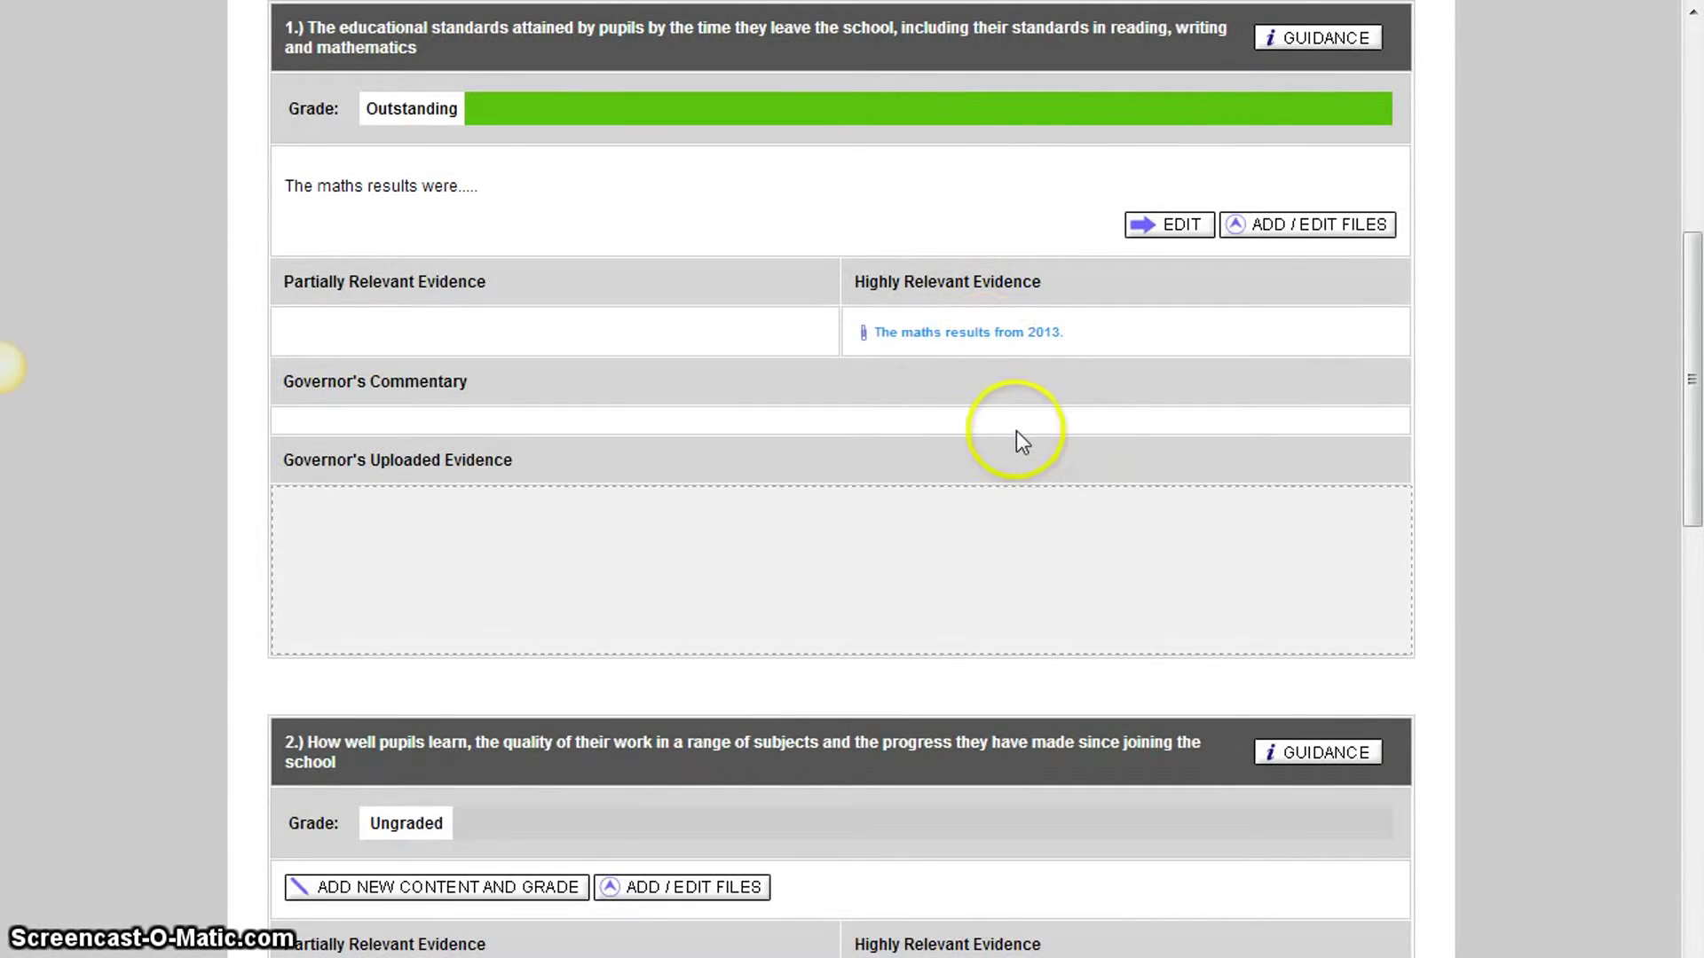
scroll(958, 460, up, 2)
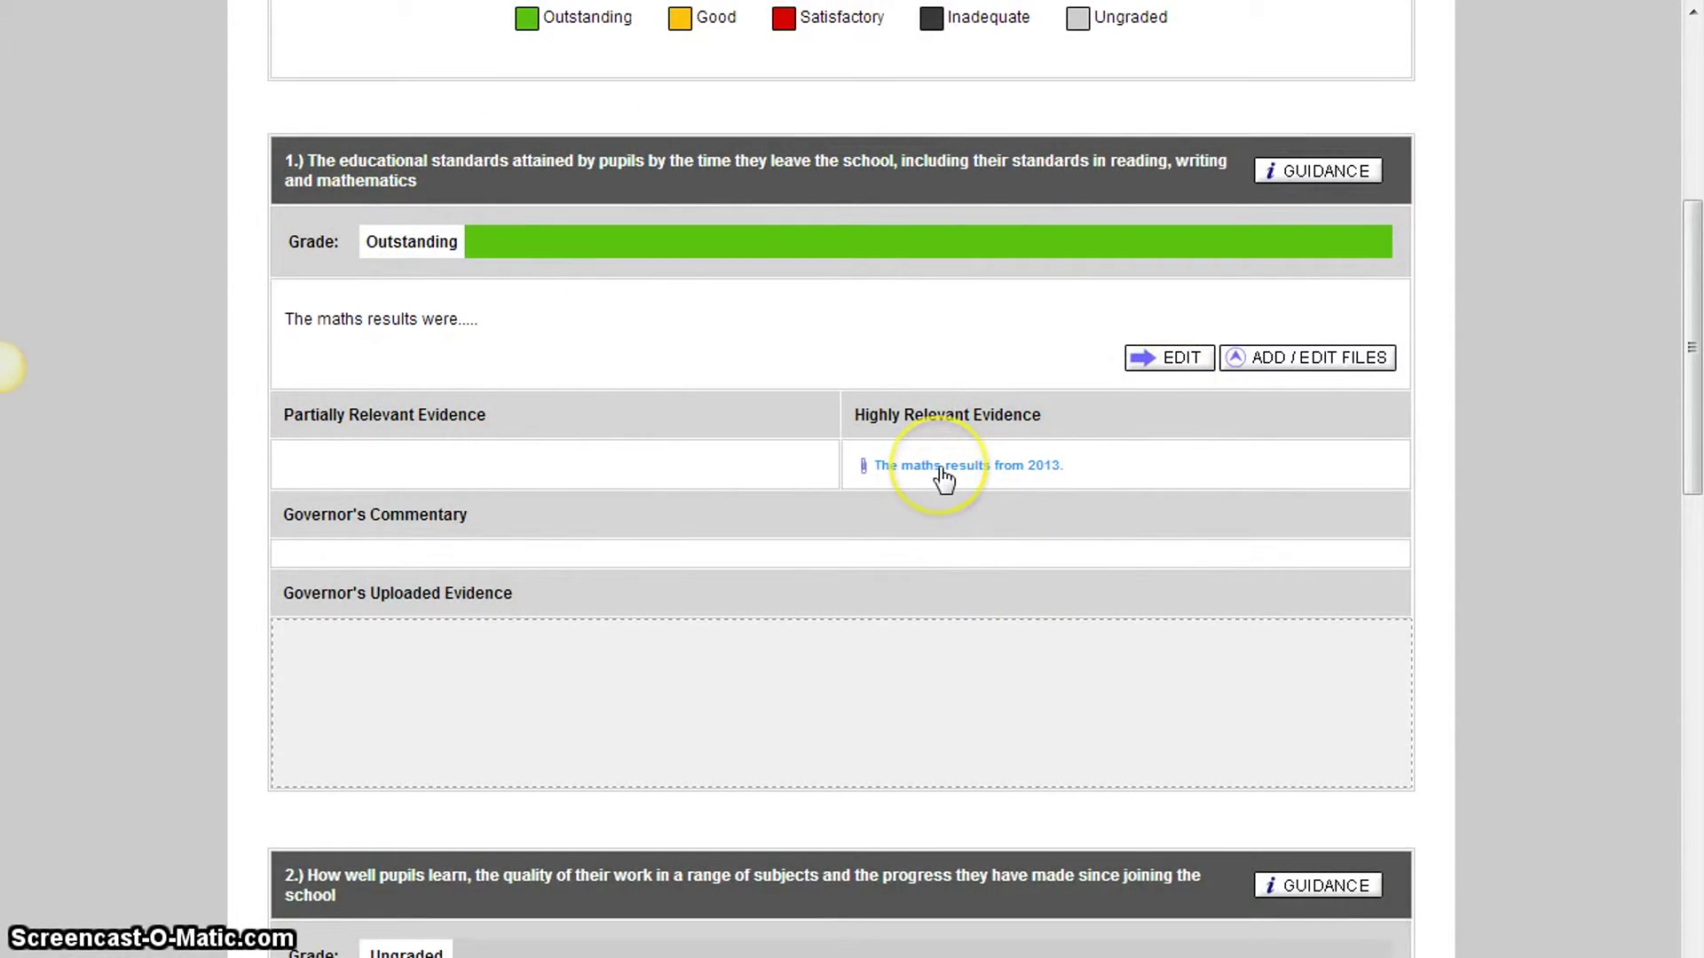
scroll(945, 488, down, 9)
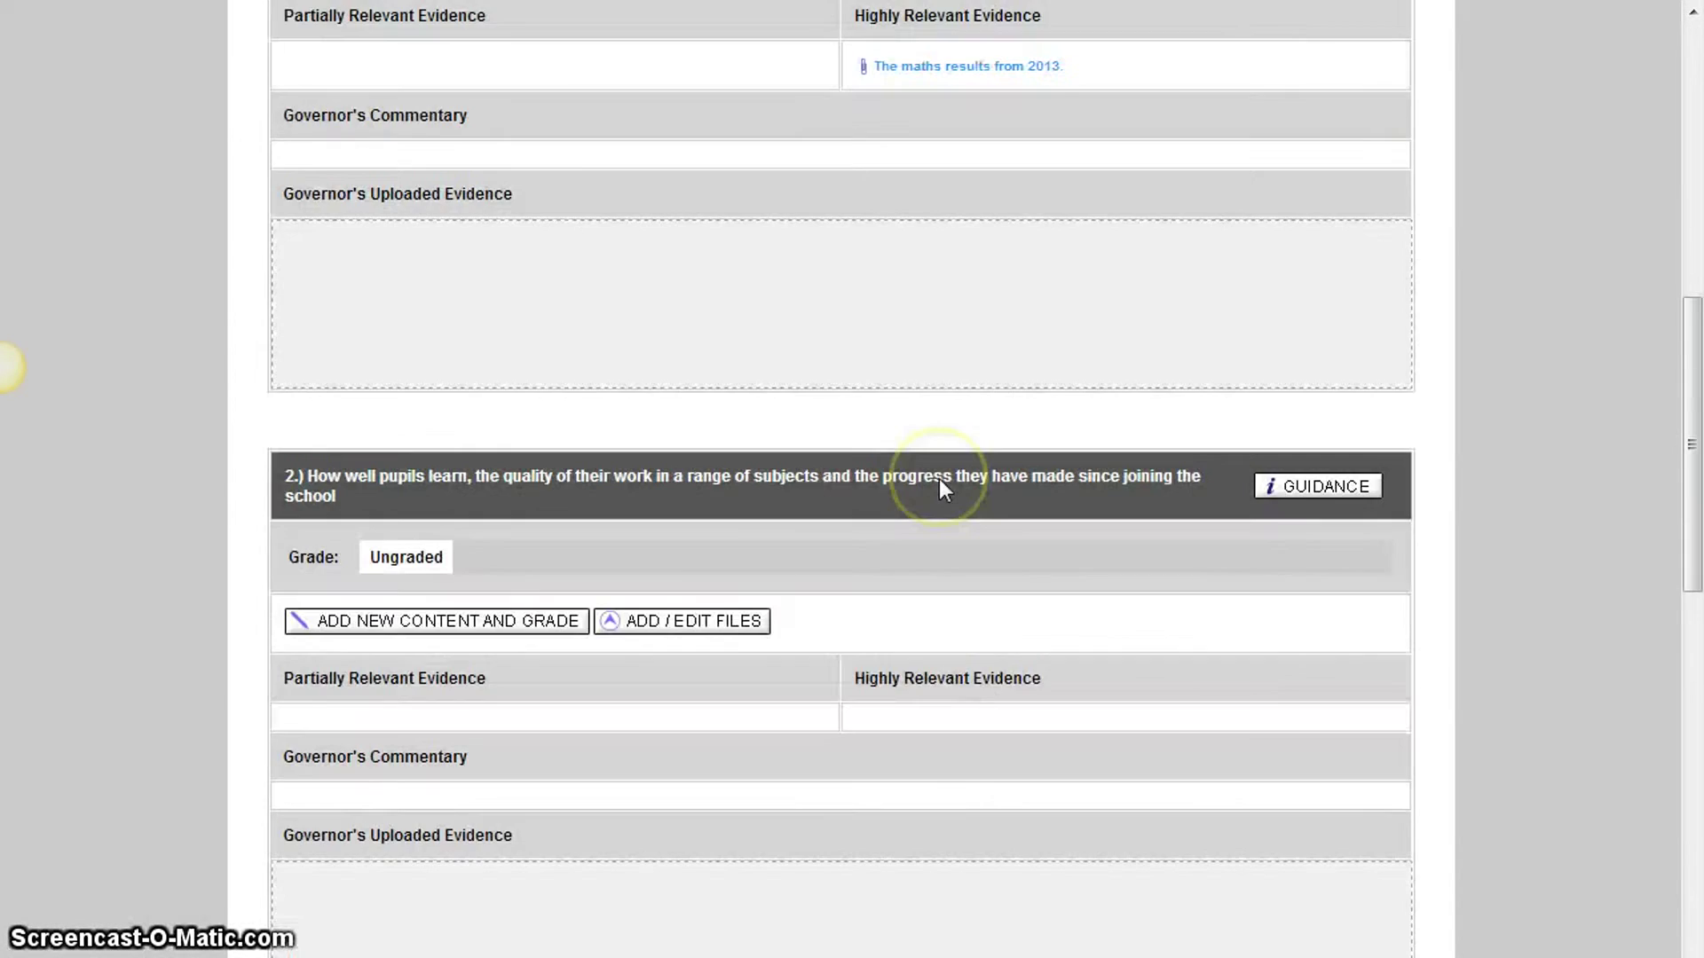
scroll(946, 488, down, 6)
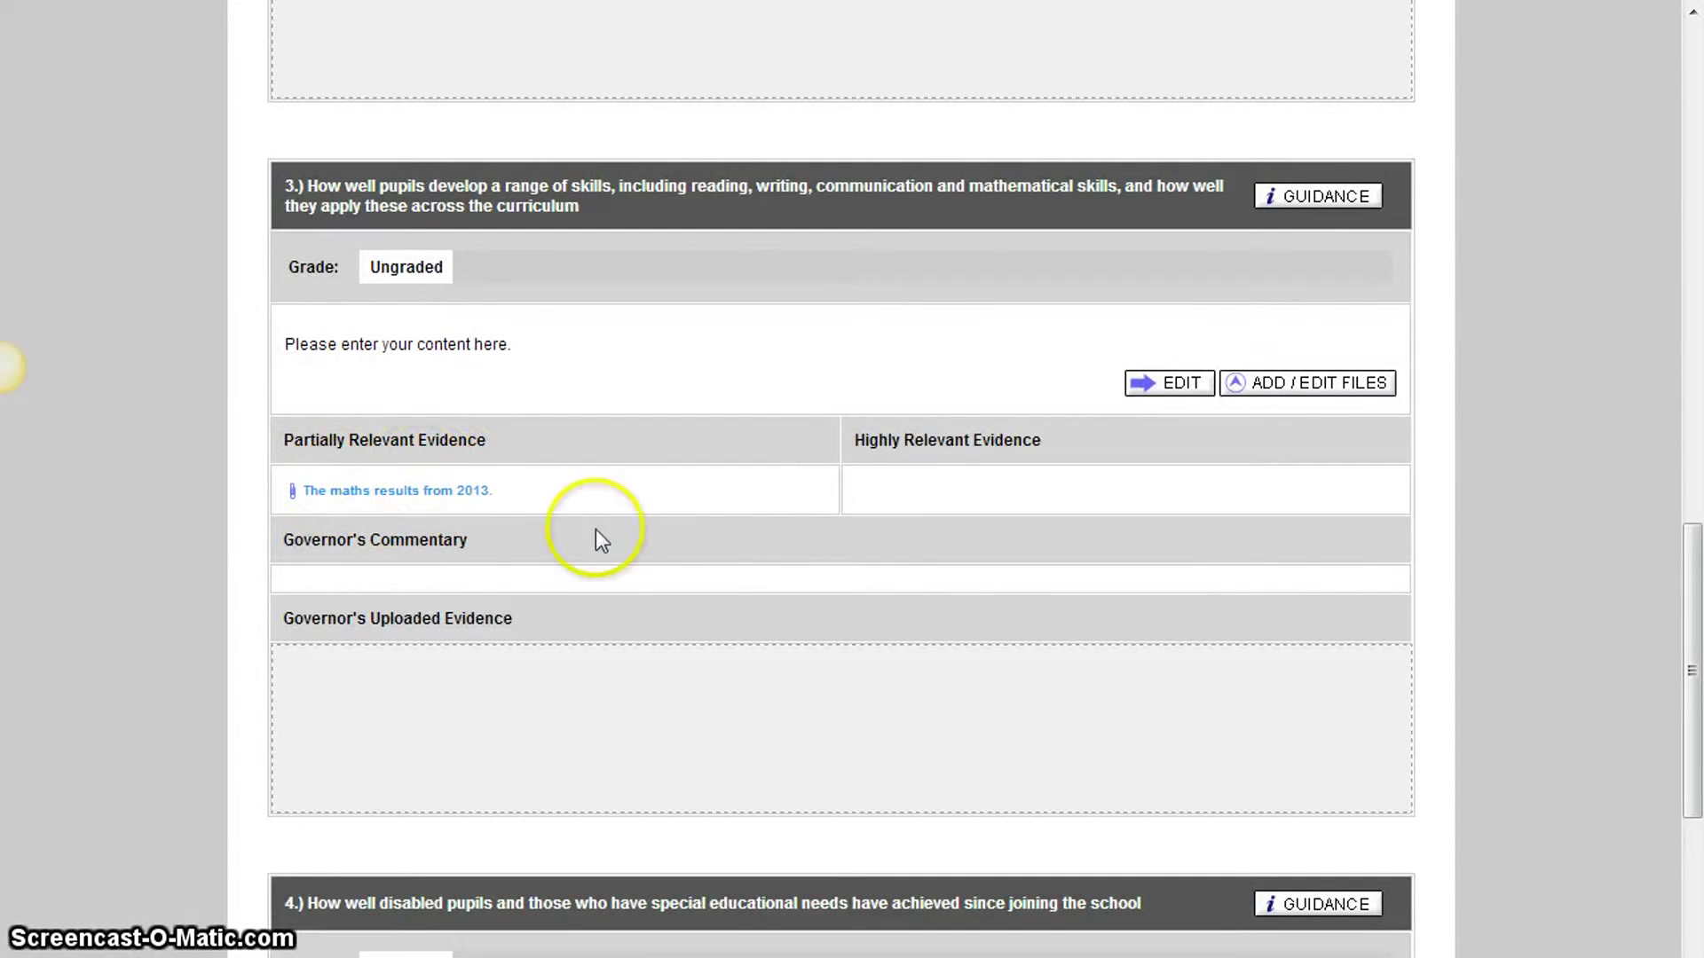
scroll(859, 614, up, 20)
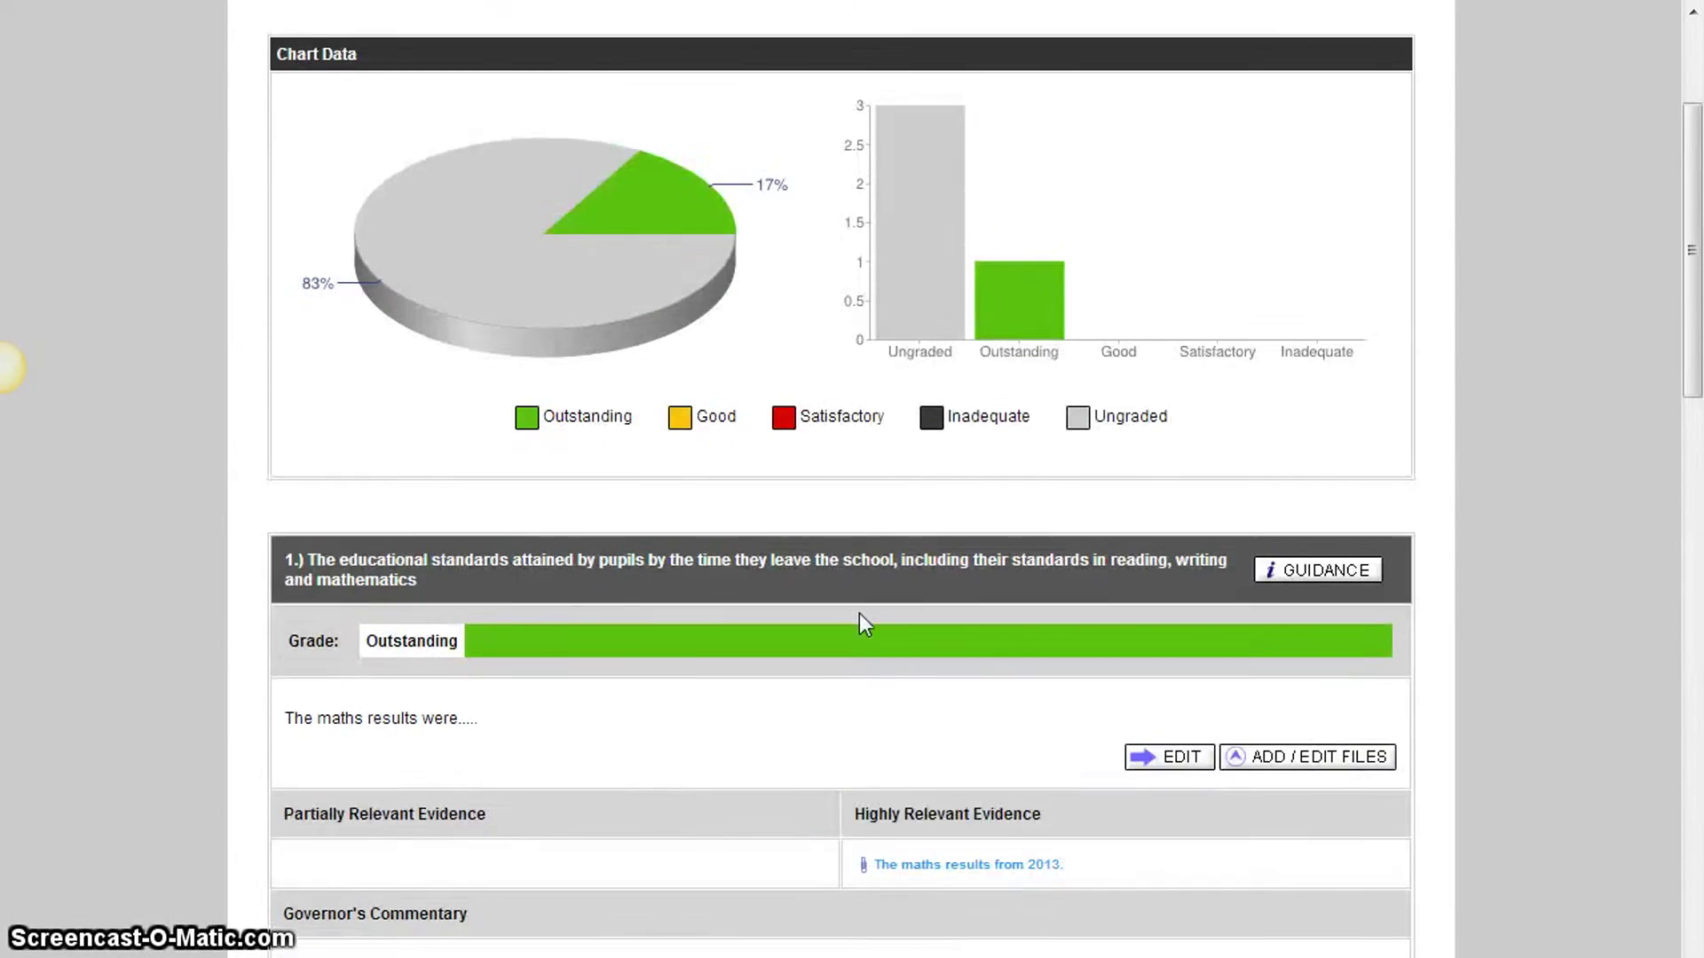
scroll(859, 614, down, 3)
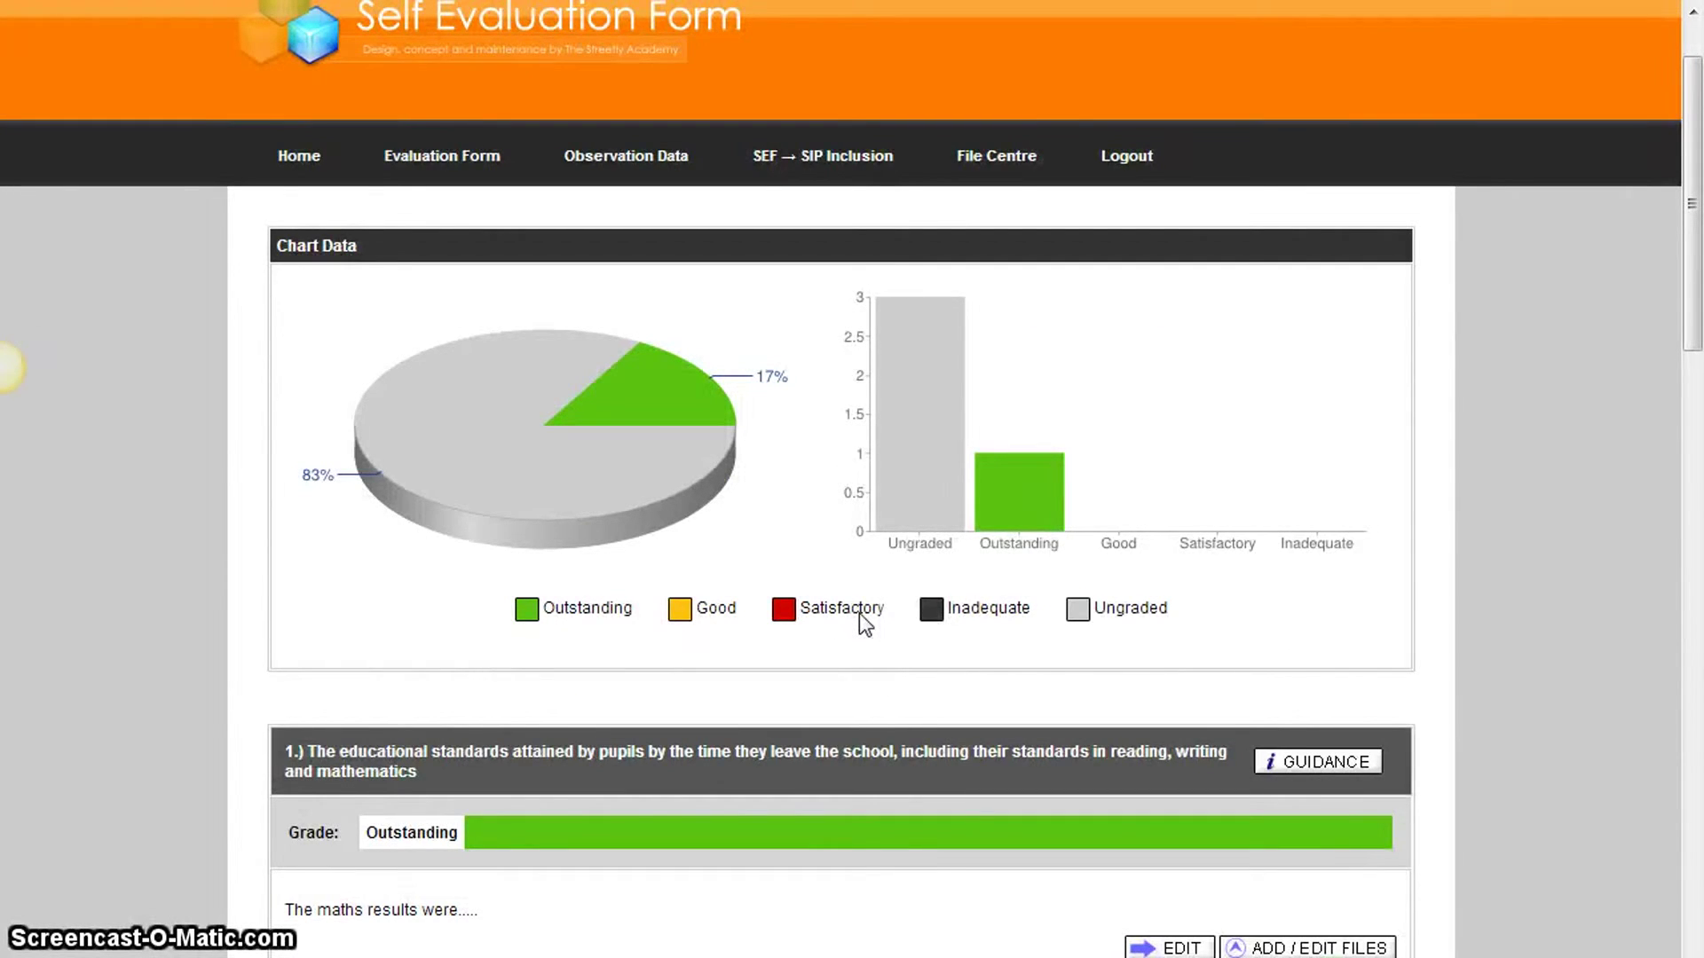
- Open the staff lesson observations page to view the overall lesson observation statistics
mouse_move(456, 151)
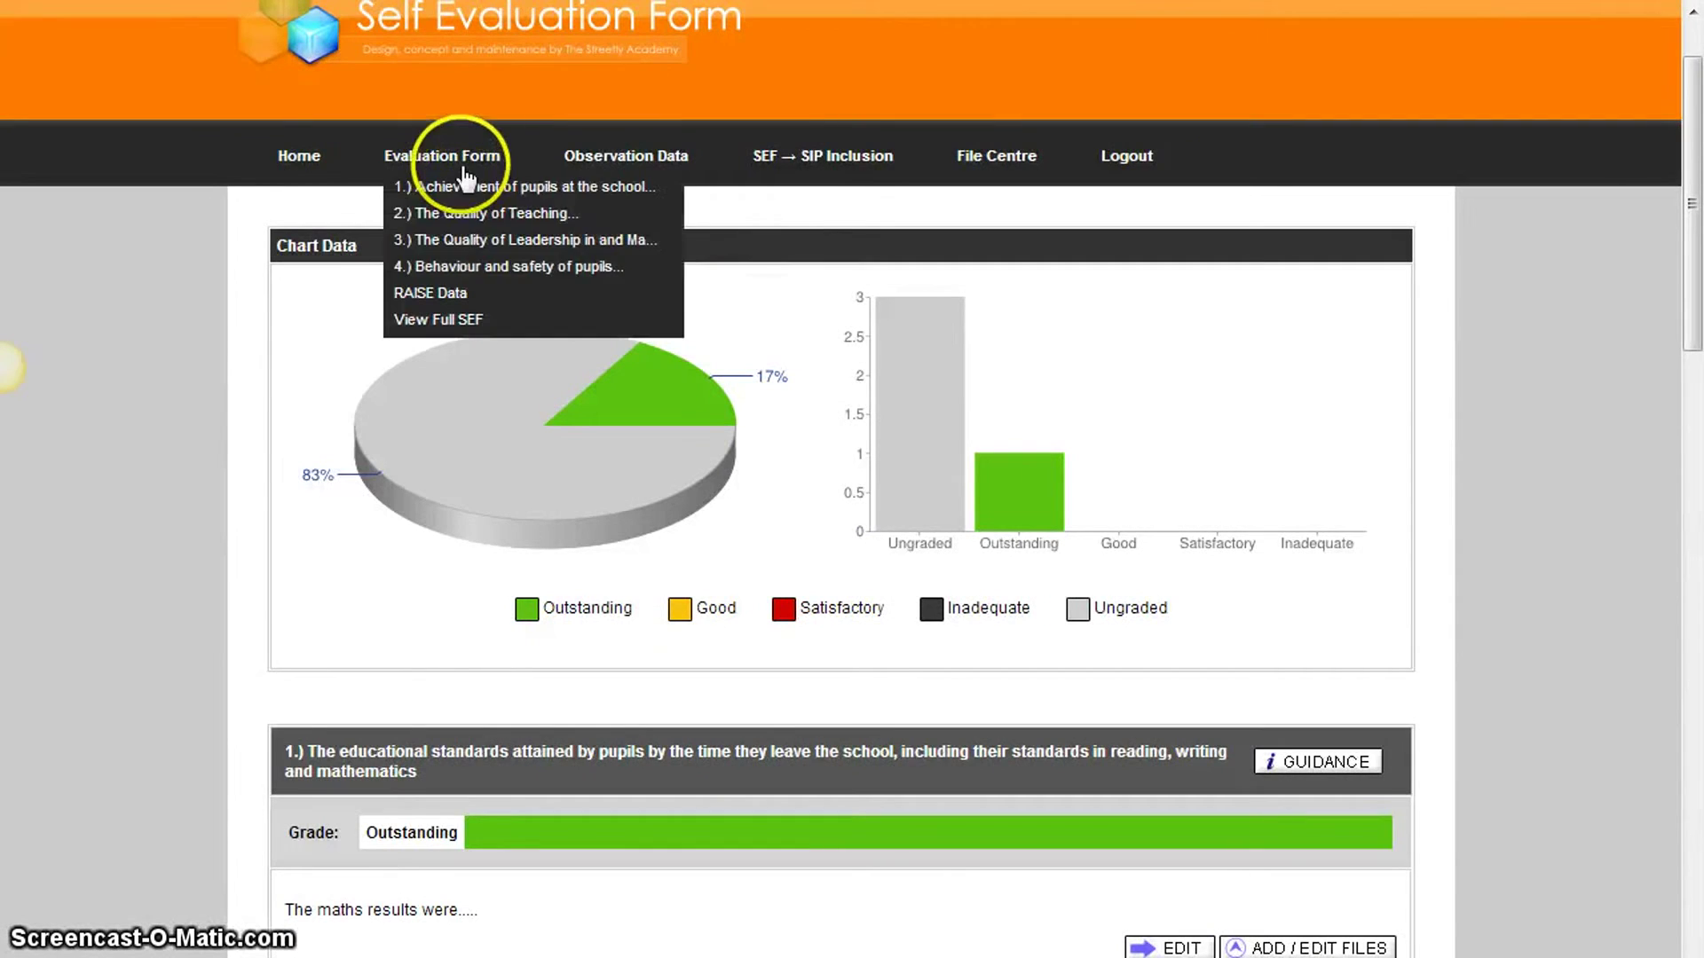
mouse_move(583, 159)
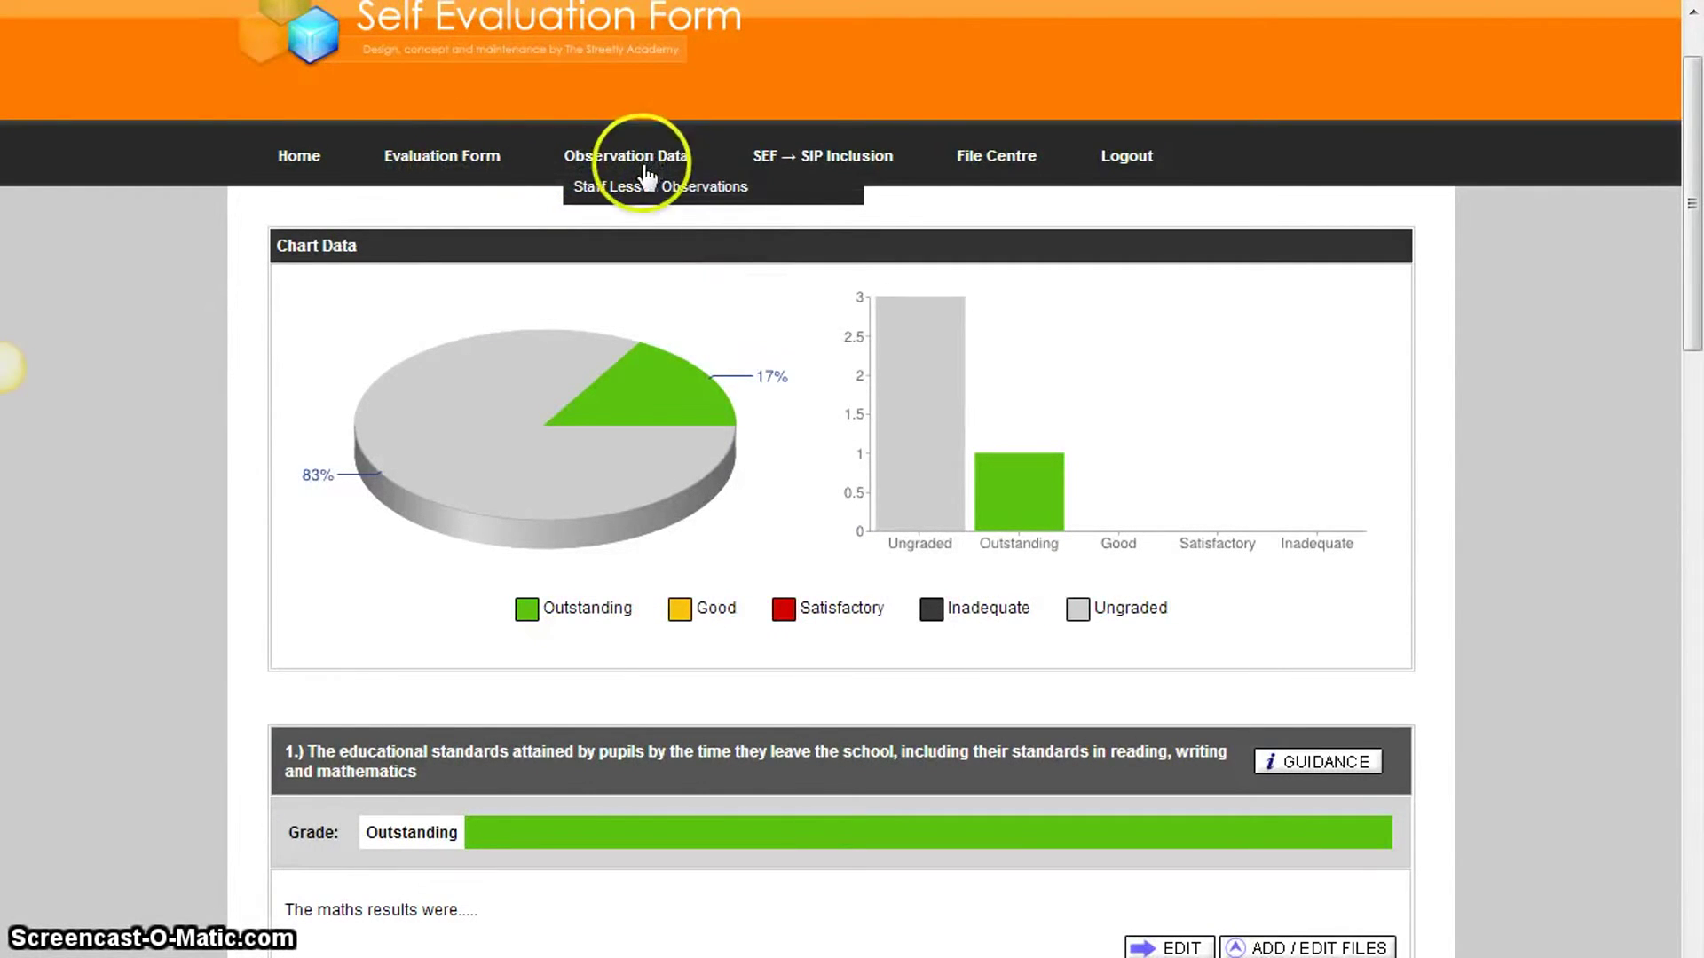
click(638, 188)
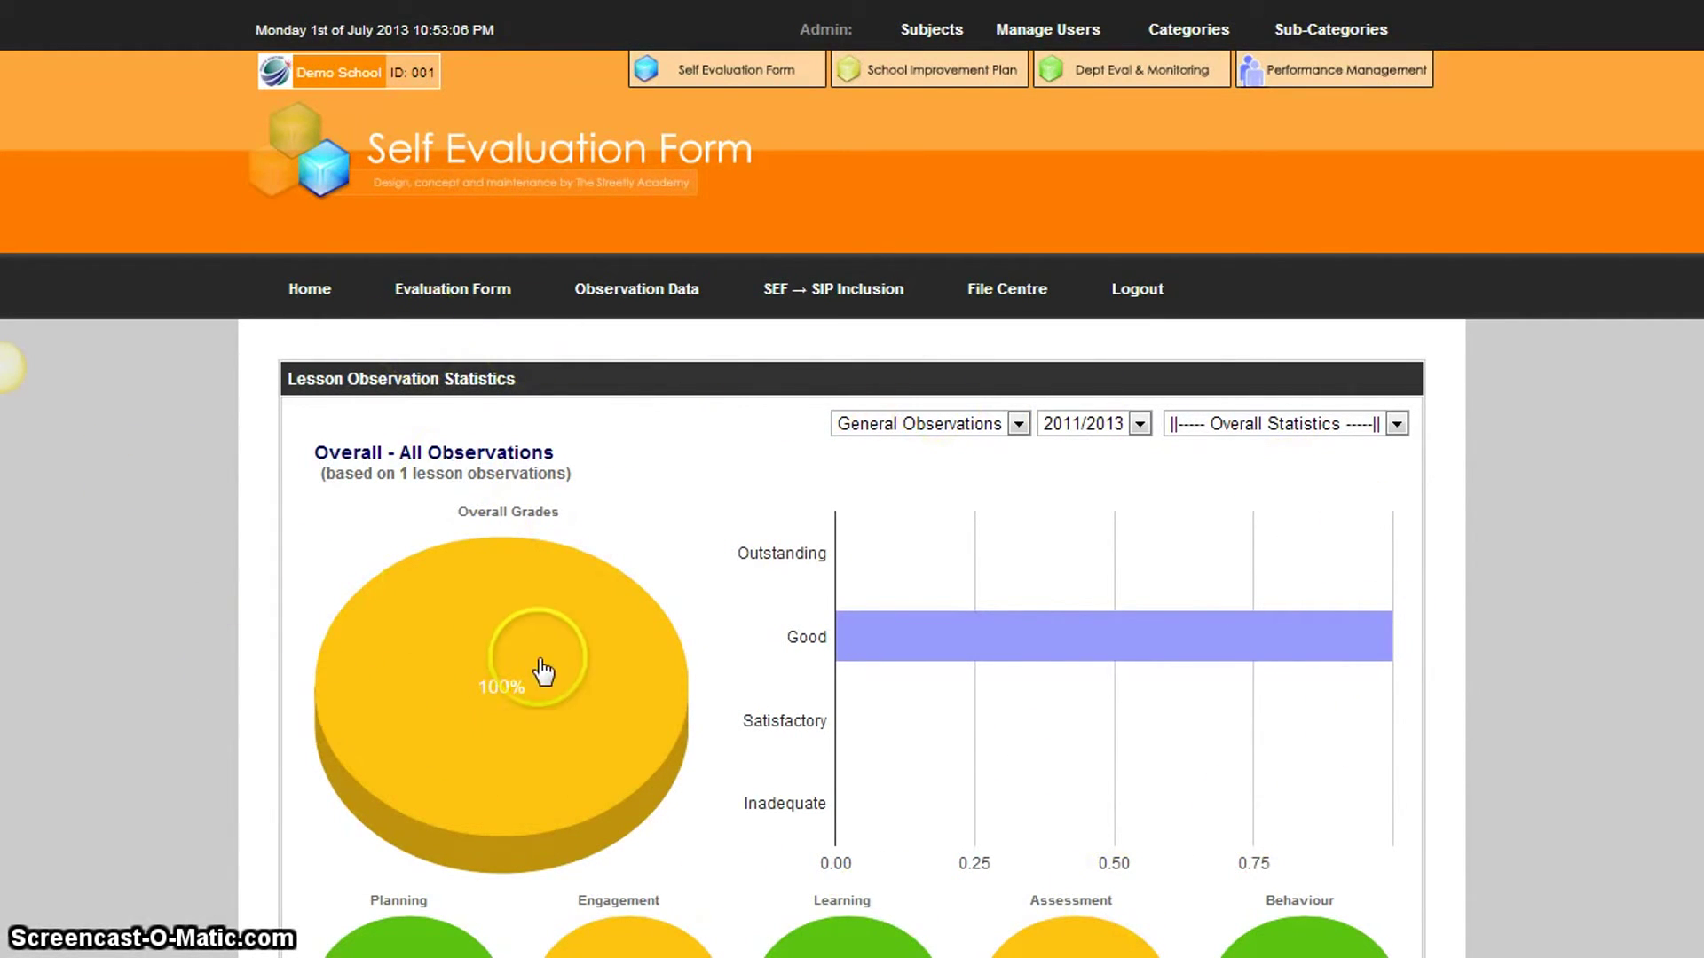
- In the SEF → SIP Inclusion page, mark the Outstanding educational standards item for submission to the SIP
click(820, 293)
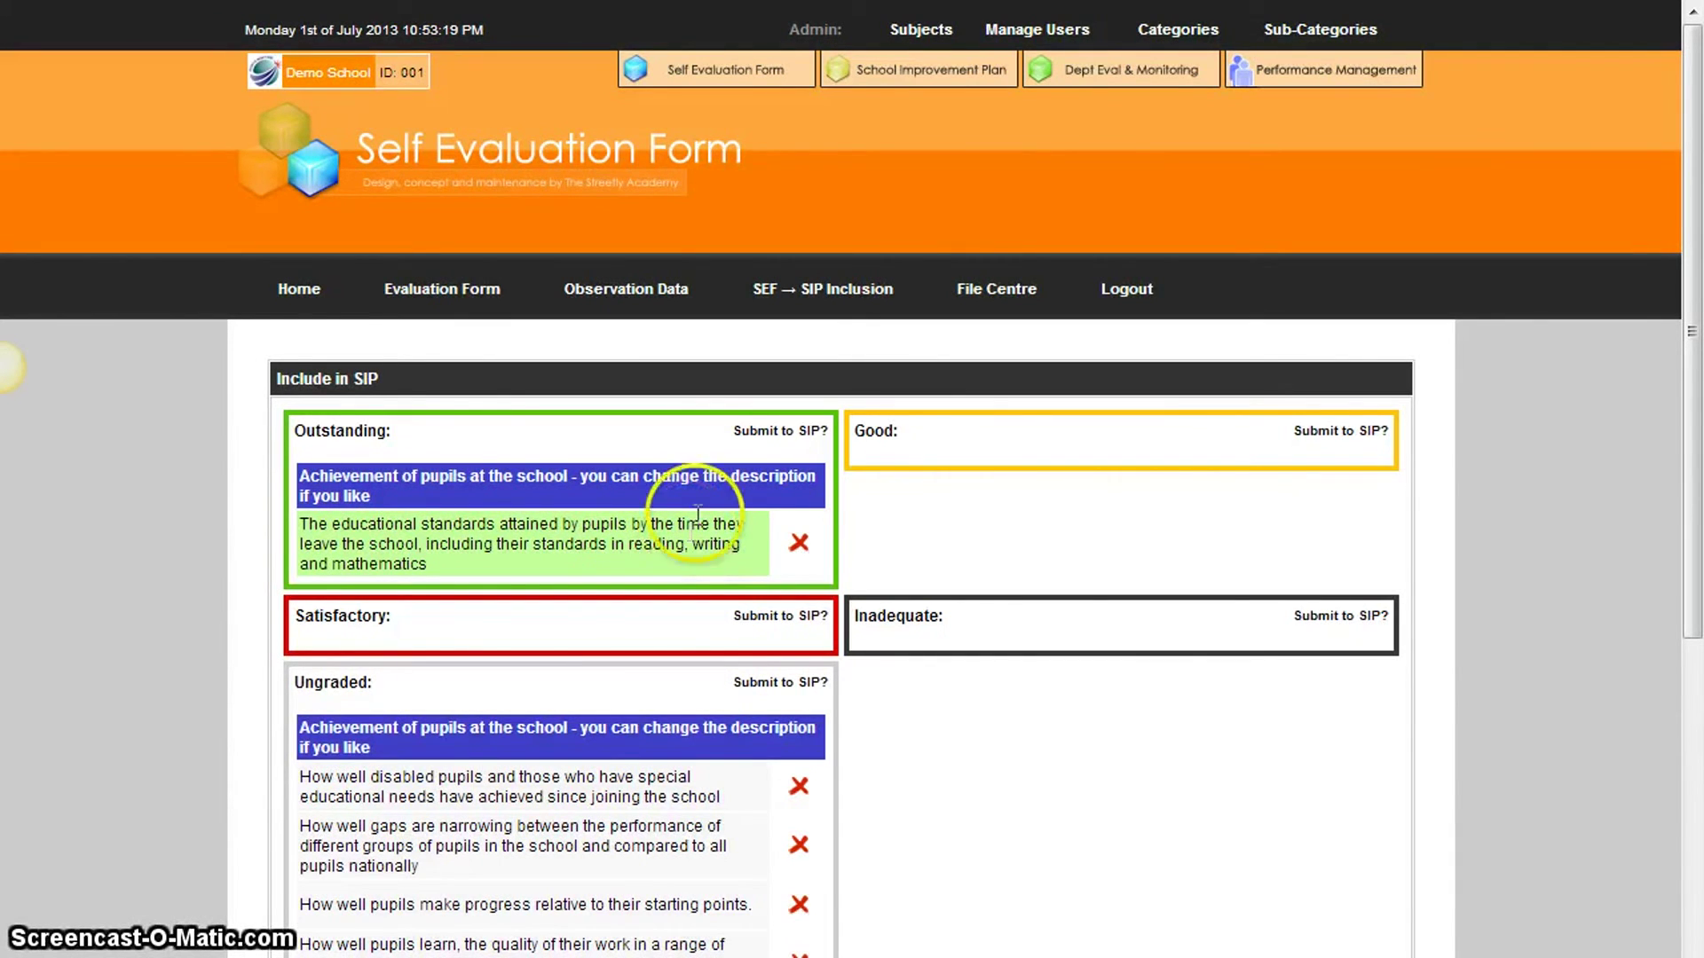
click(799, 548)
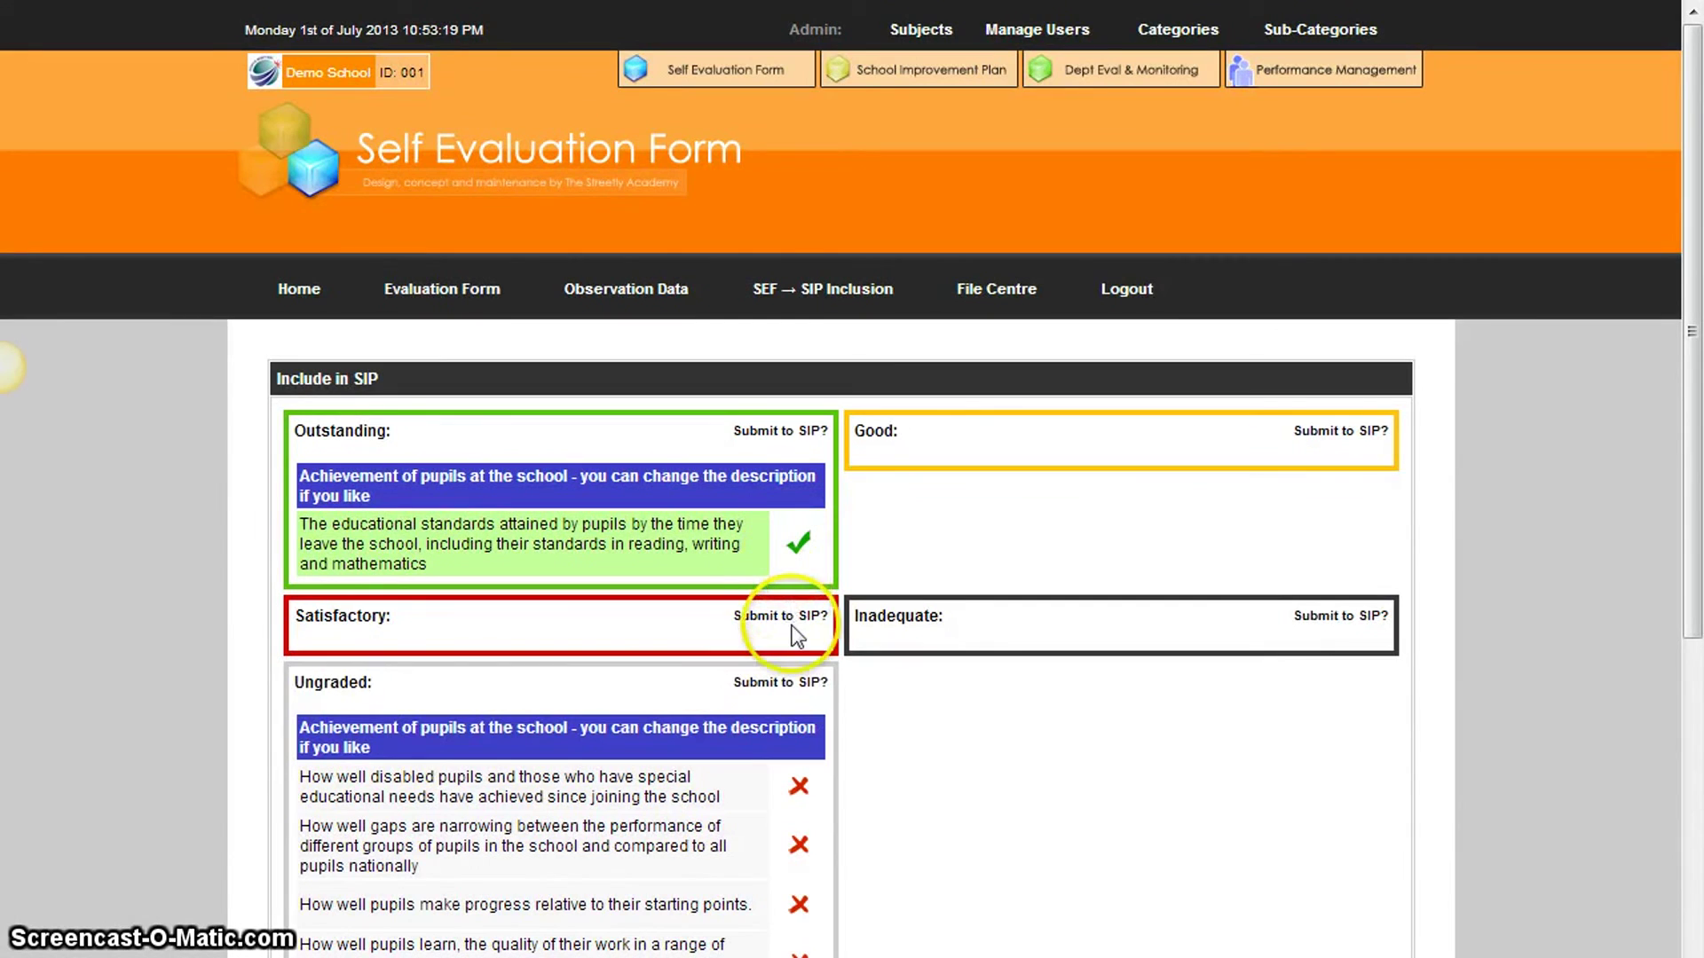